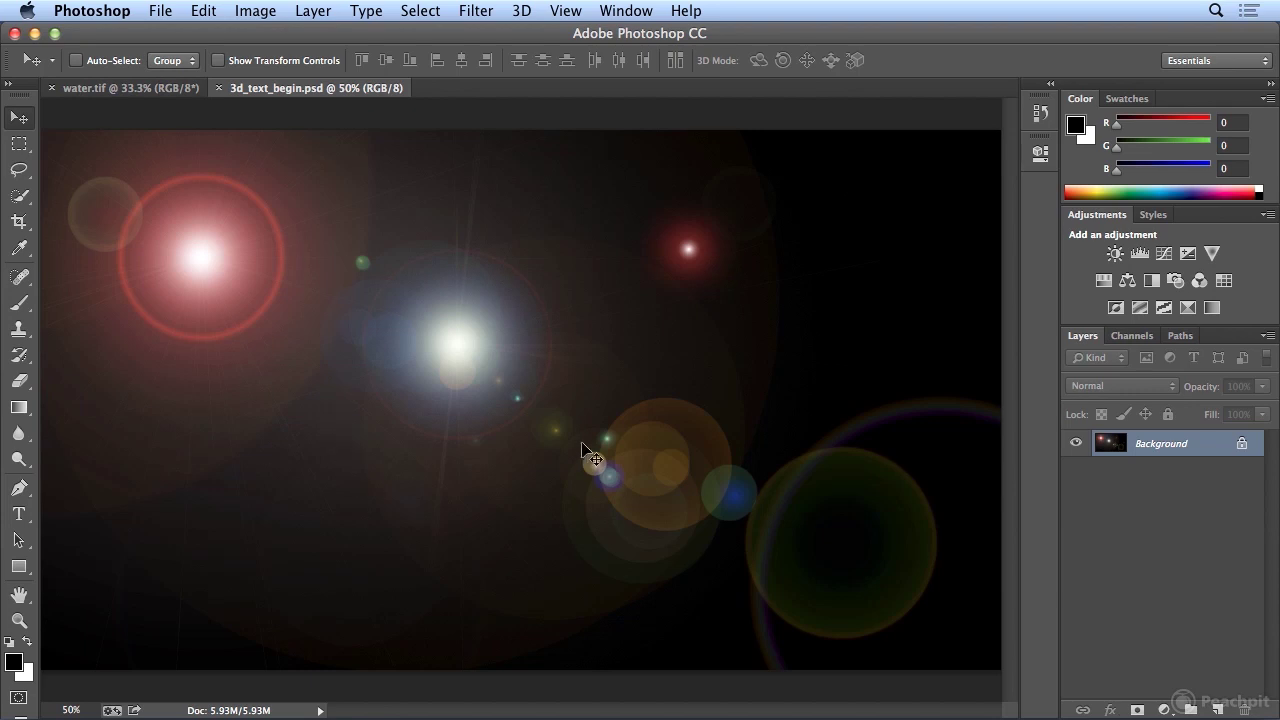
{"action": "left_click", "coordinate": [477, 12]}
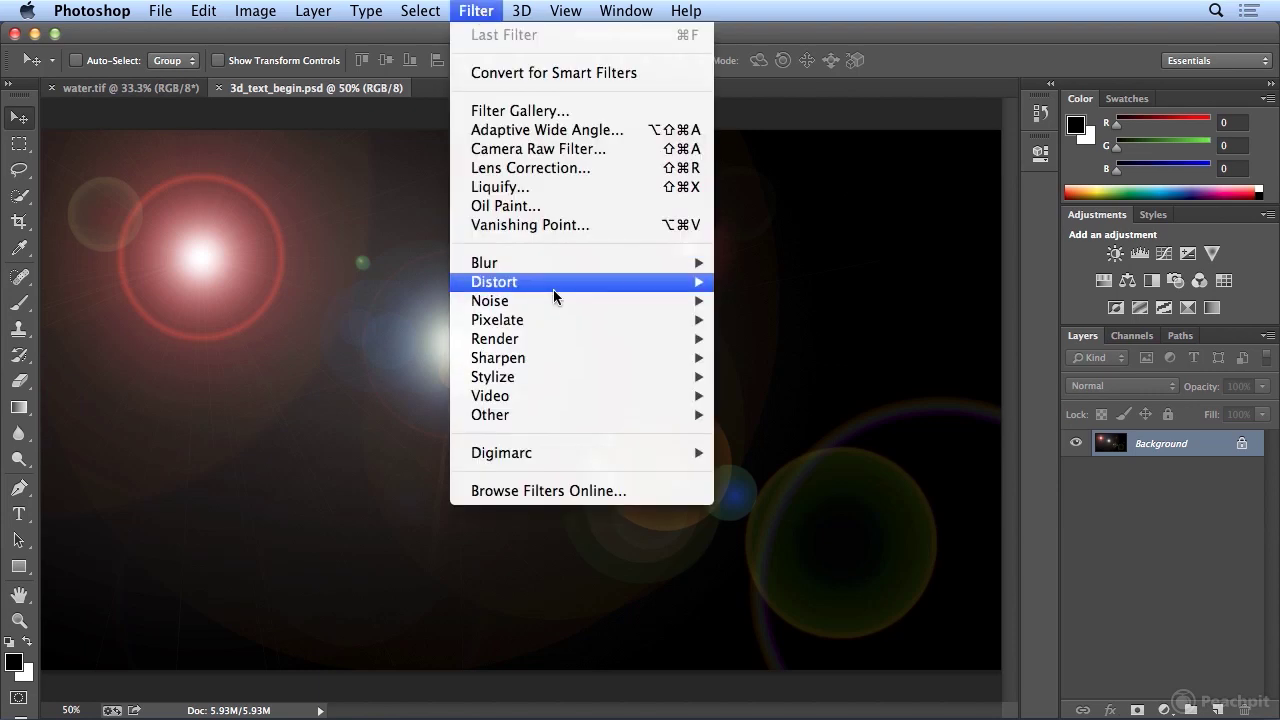
{"action": "mouse_move", "coordinate": [547, 341]}
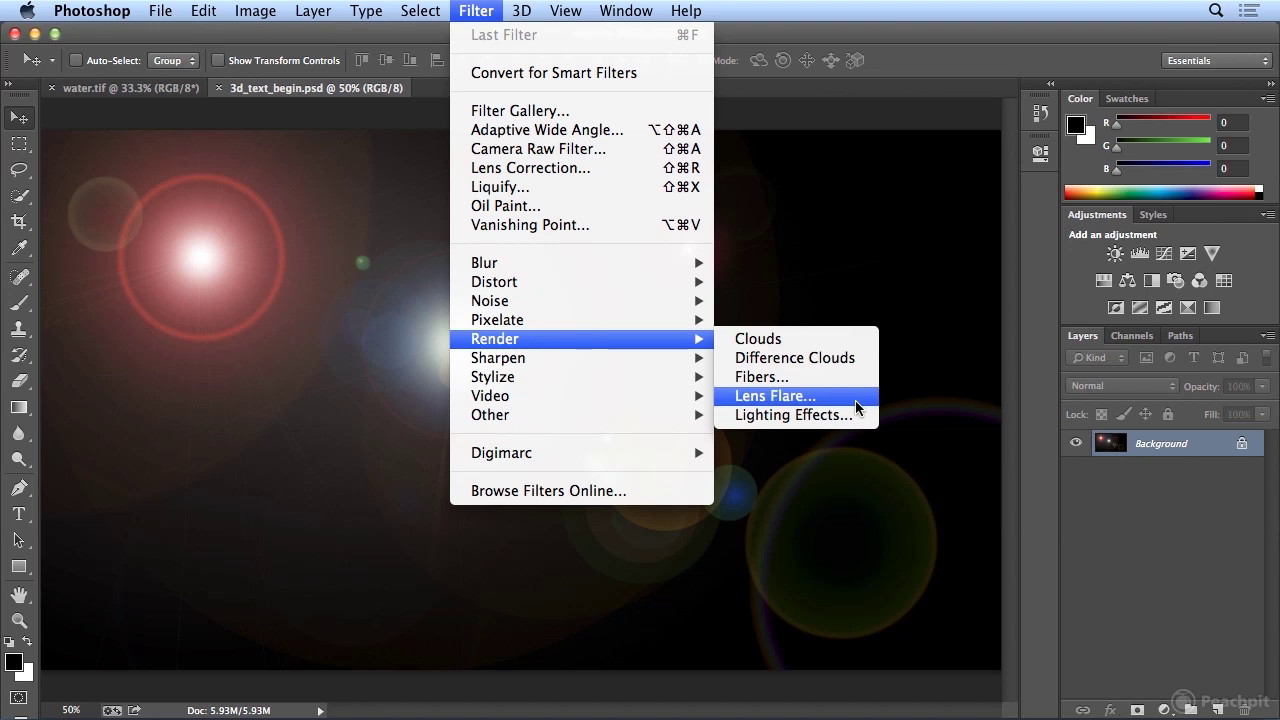
{"action": "left_click", "coordinate": [487, 14]}
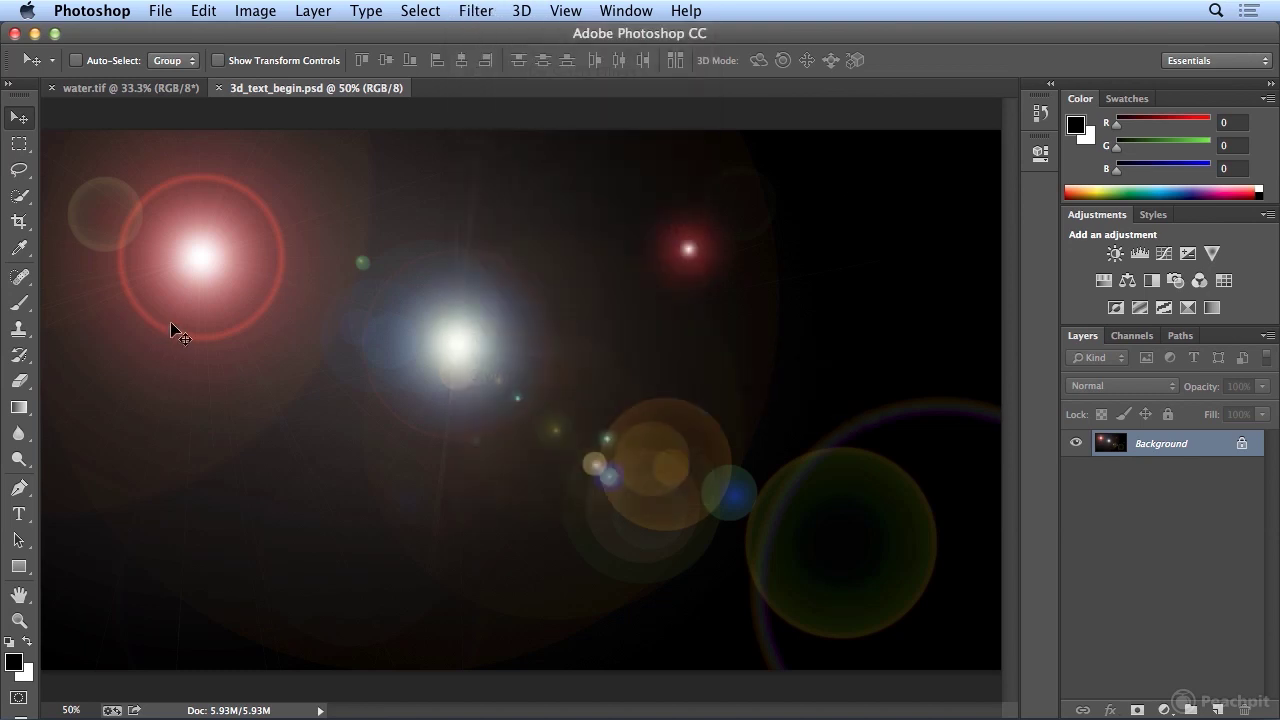
- Set up the Type tool with white as the text colour, Myriad Pro Bold and a size of 400 pt
{"action": "left_click", "coordinate": [24, 514]}
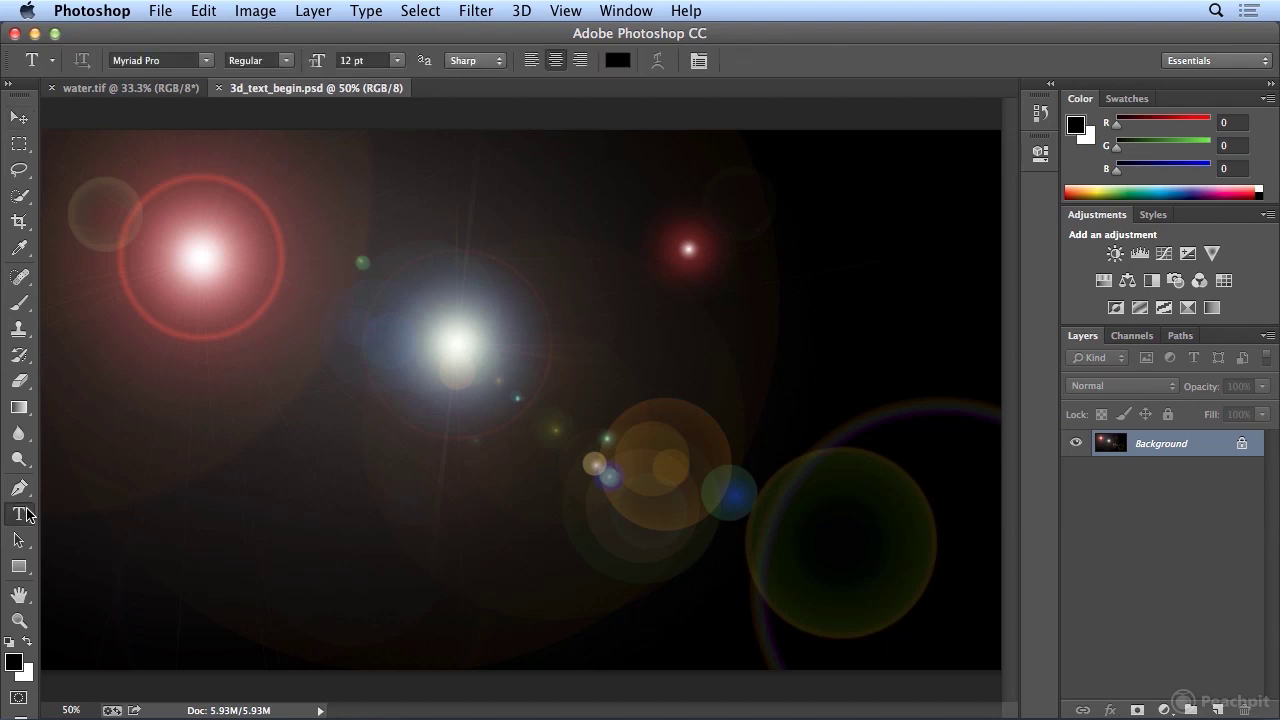
{"action": "left_click", "coordinate": [27, 643]}
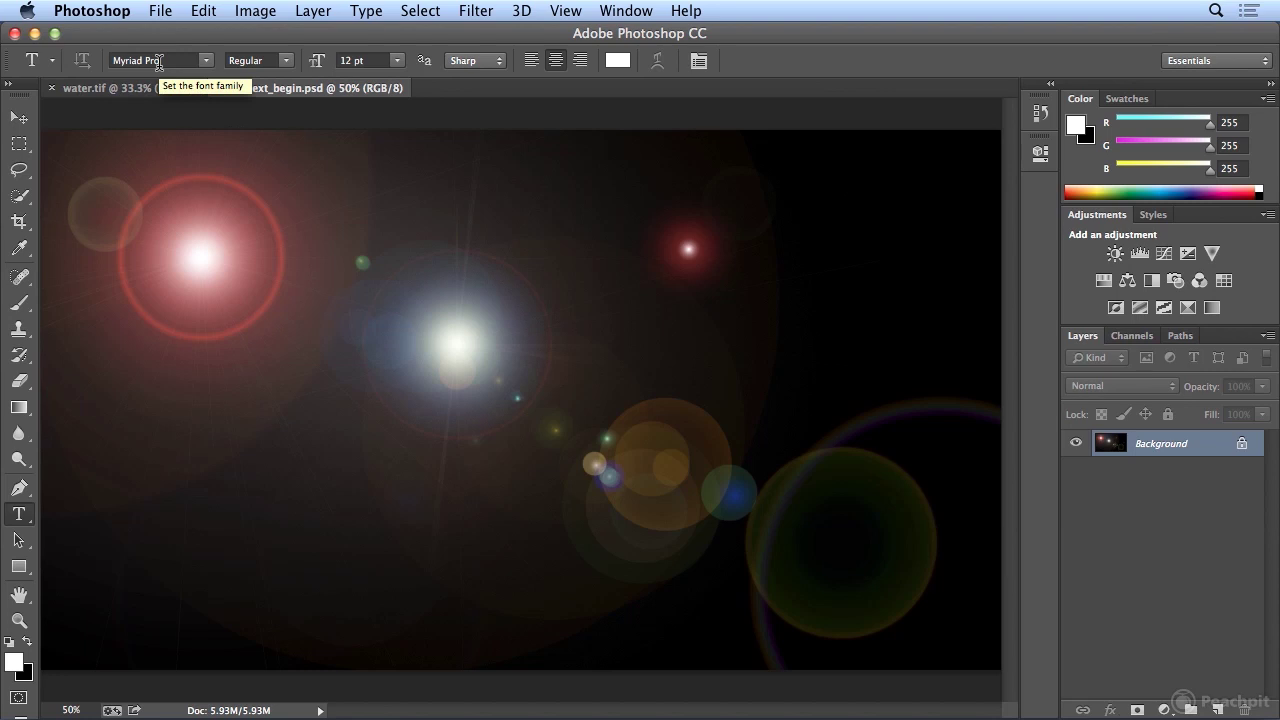
{"action": "left_click", "coordinate": [286, 61]}
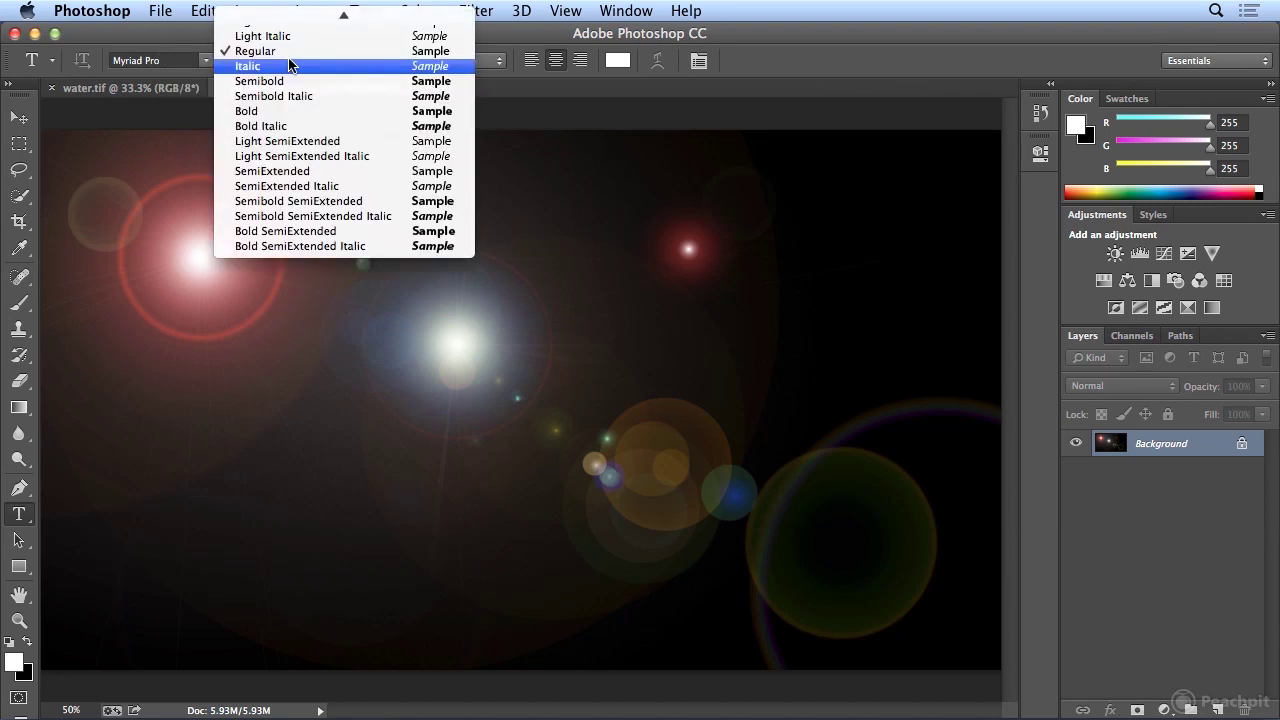
{"action": "left_click", "coordinate": [271, 118]}
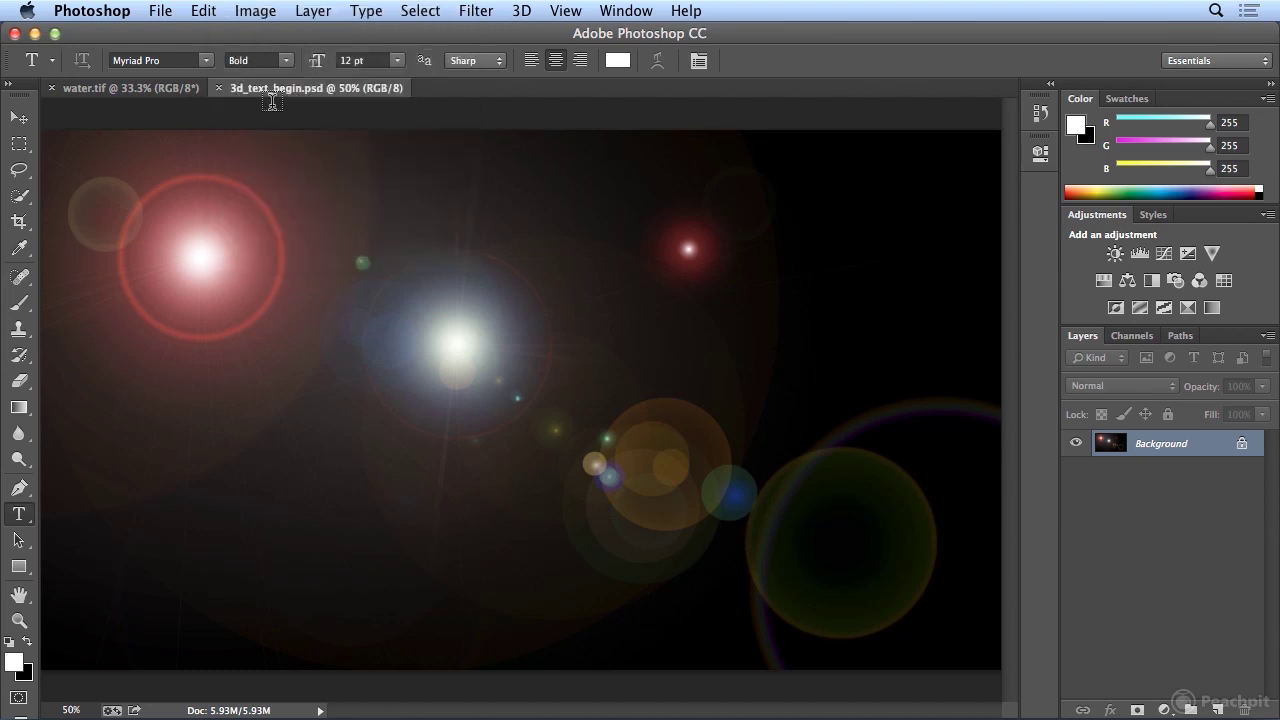
{"action": "left_click", "coordinate": [349, 62]}
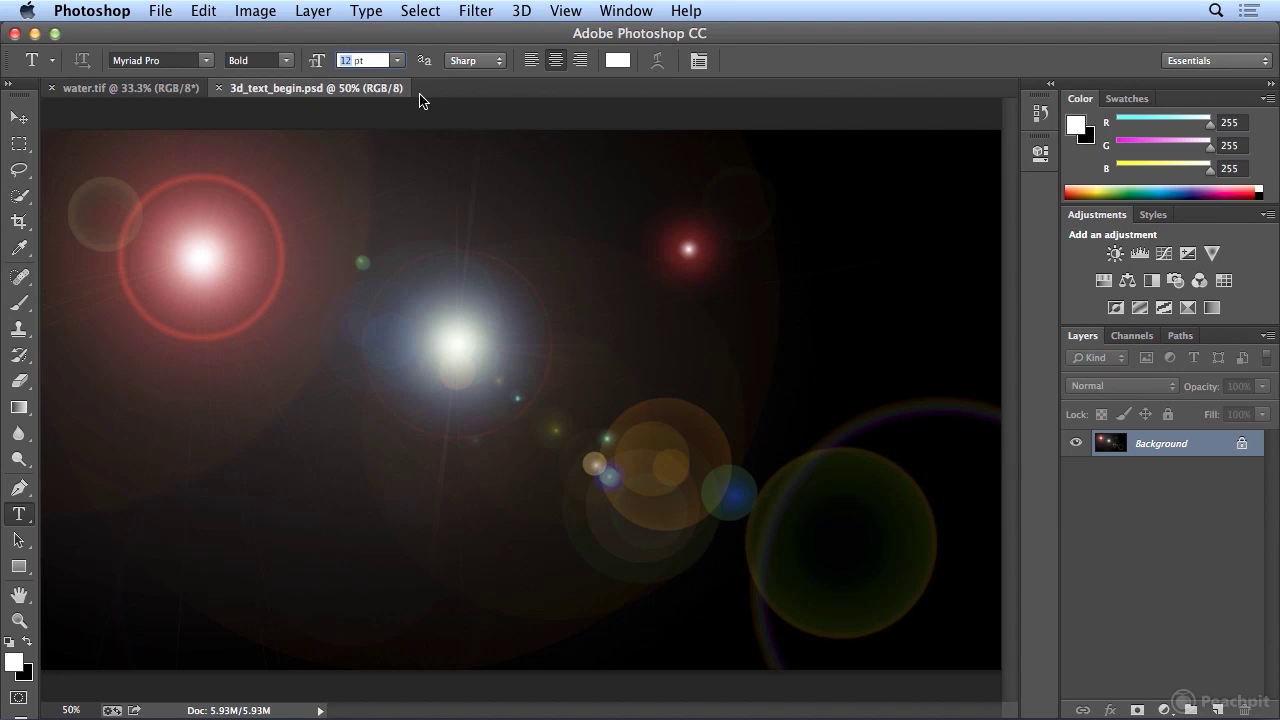
{"action": "type", "text": "400"}
{"action": "key", "text": "Return"}
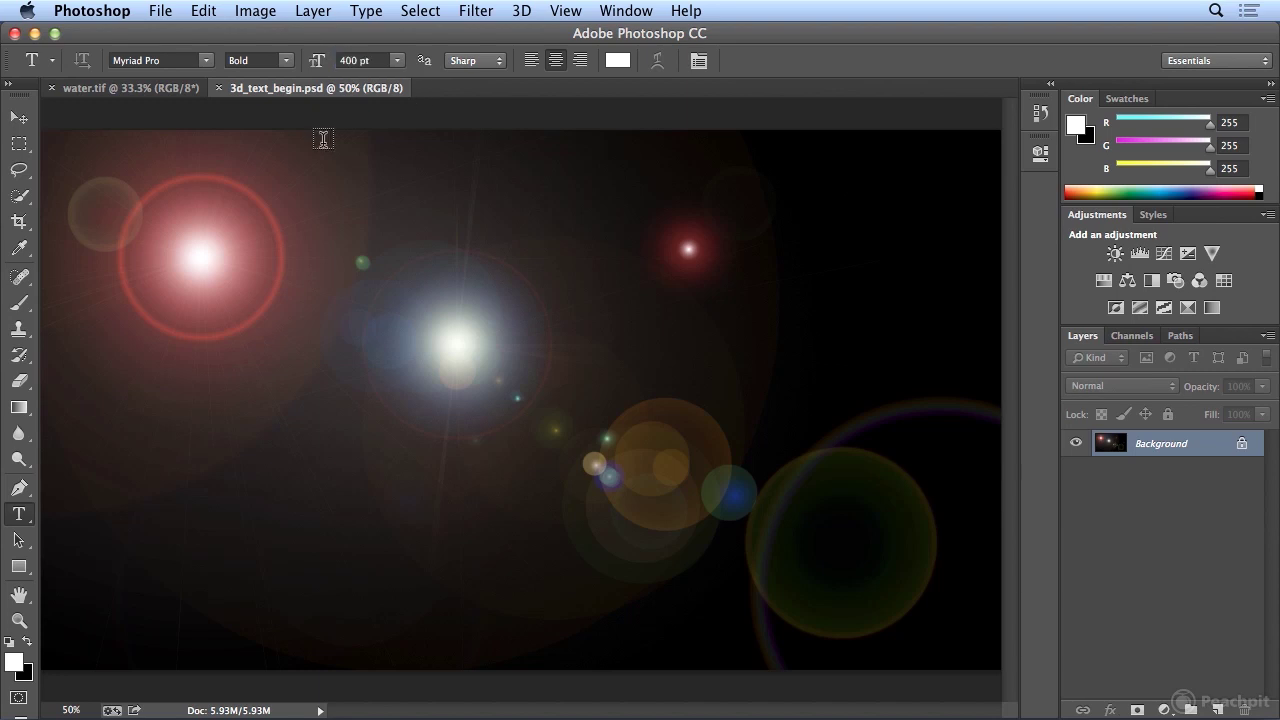
- Add the text LIGHT to the image, move it closer to the middle of the canvas and commit it
{"action": "left_click", "coordinate": [338, 320]}
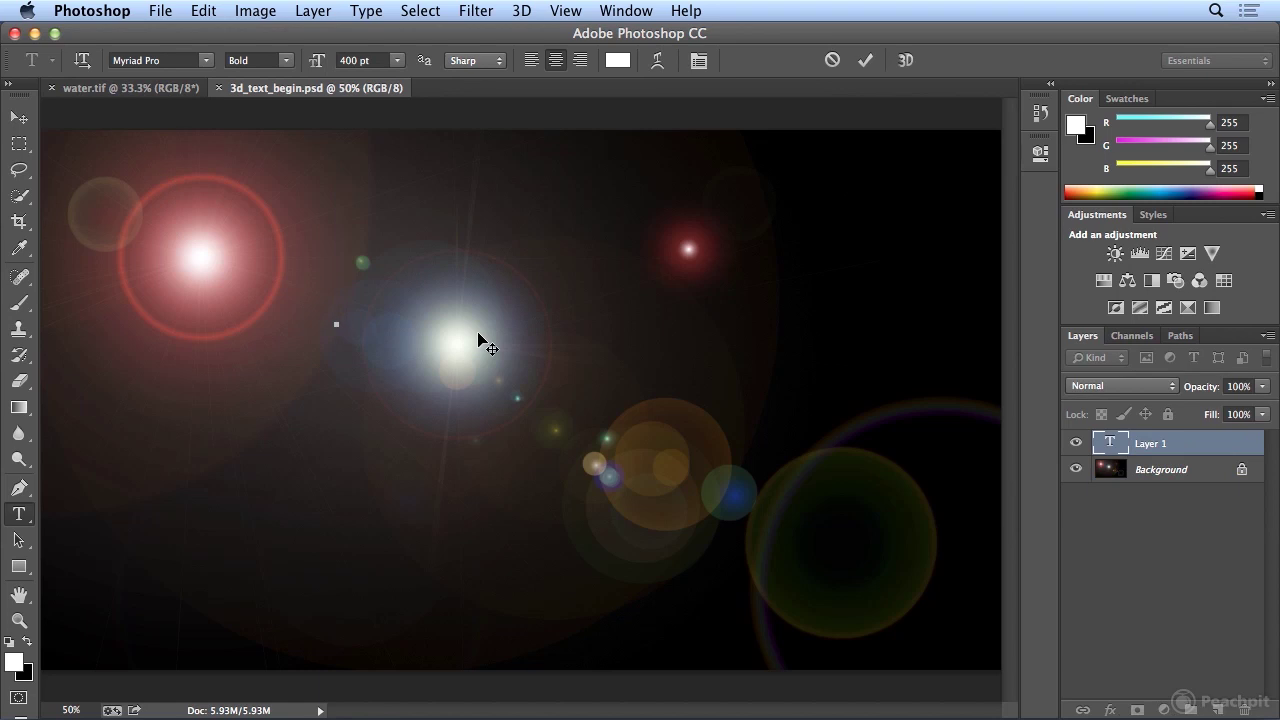
{"action": "type", "text": "LIGH"}
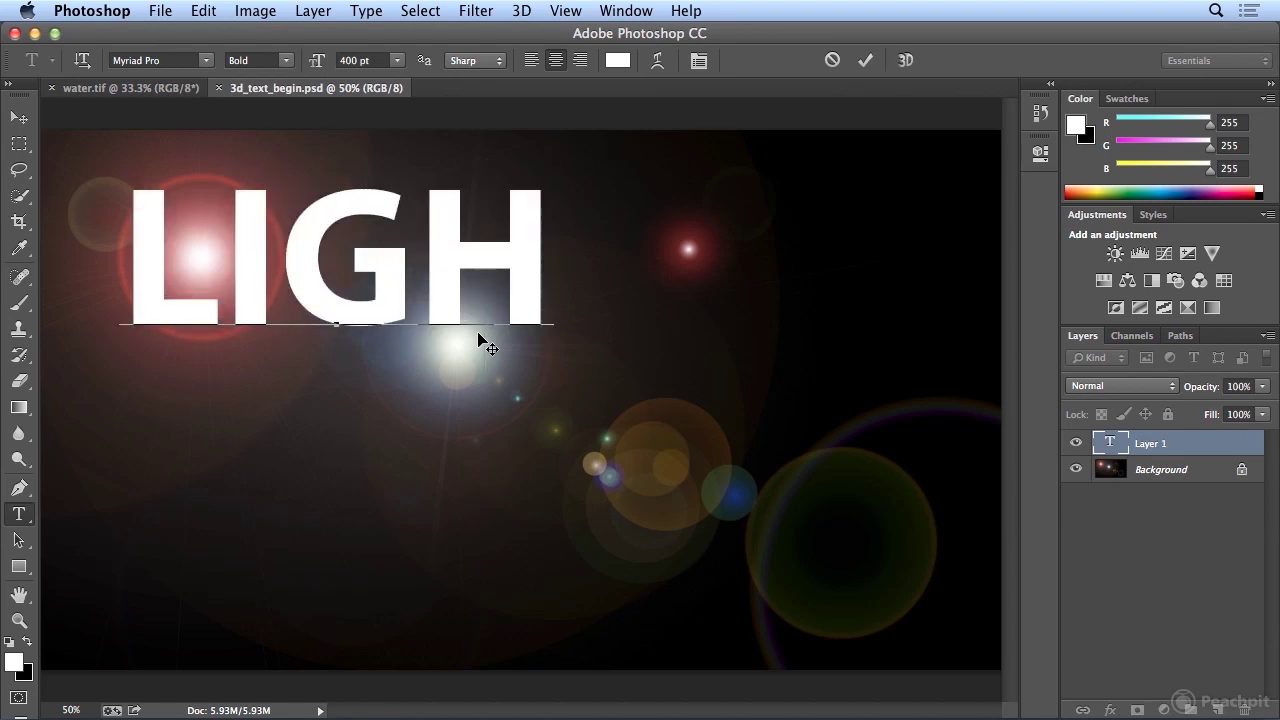
{"action": "type", "text": "T"}
{"action": "left_click_drag", "start_coordinate": [386, 434], "coordinate": [484, 490]}
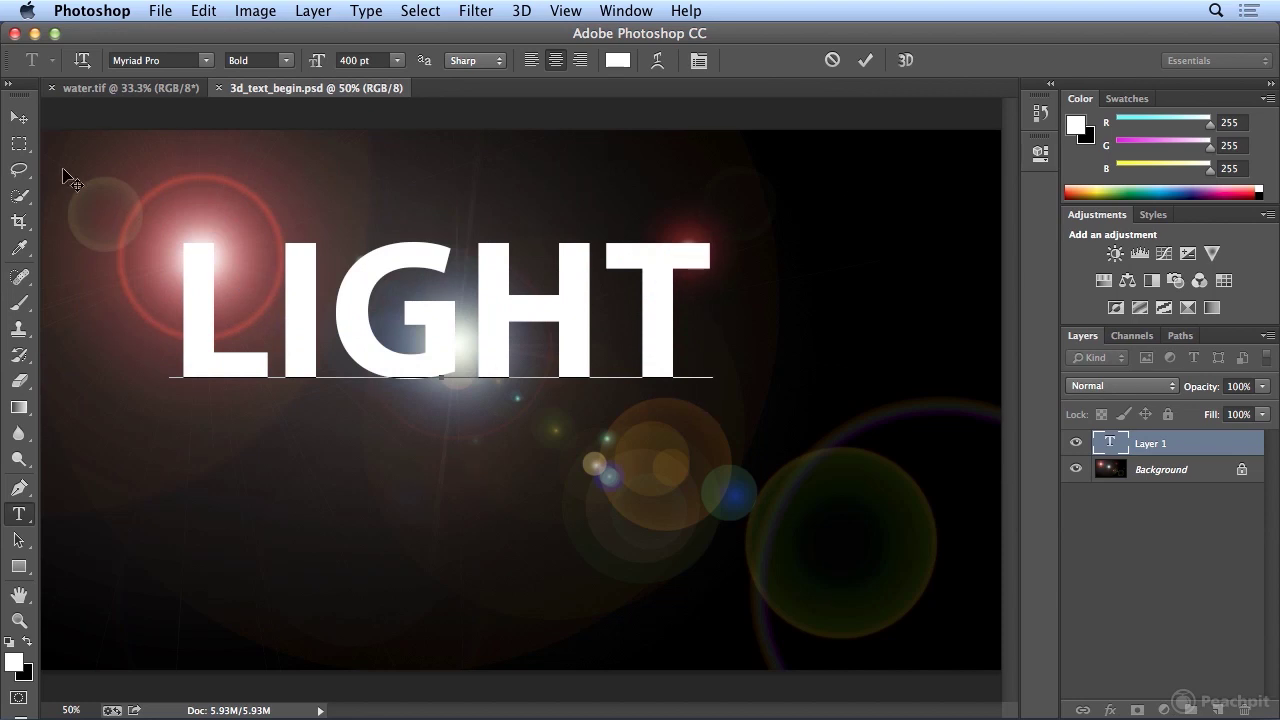
{"action": "left_click", "coordinate": [18, 117]}
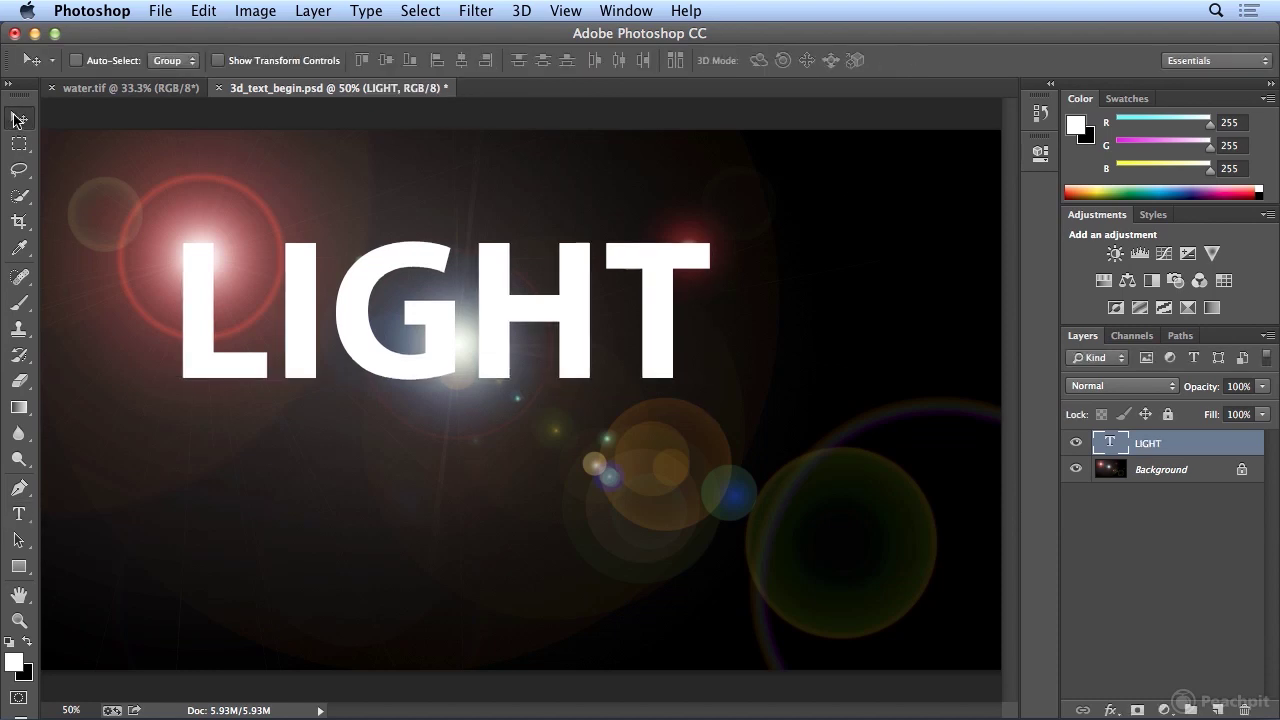
- Align the vertical and horizontal centers of the LIGHT text layer and the Background layer
{"action": "left_click", "coordinate": [1178, 475], "text": "shift"}
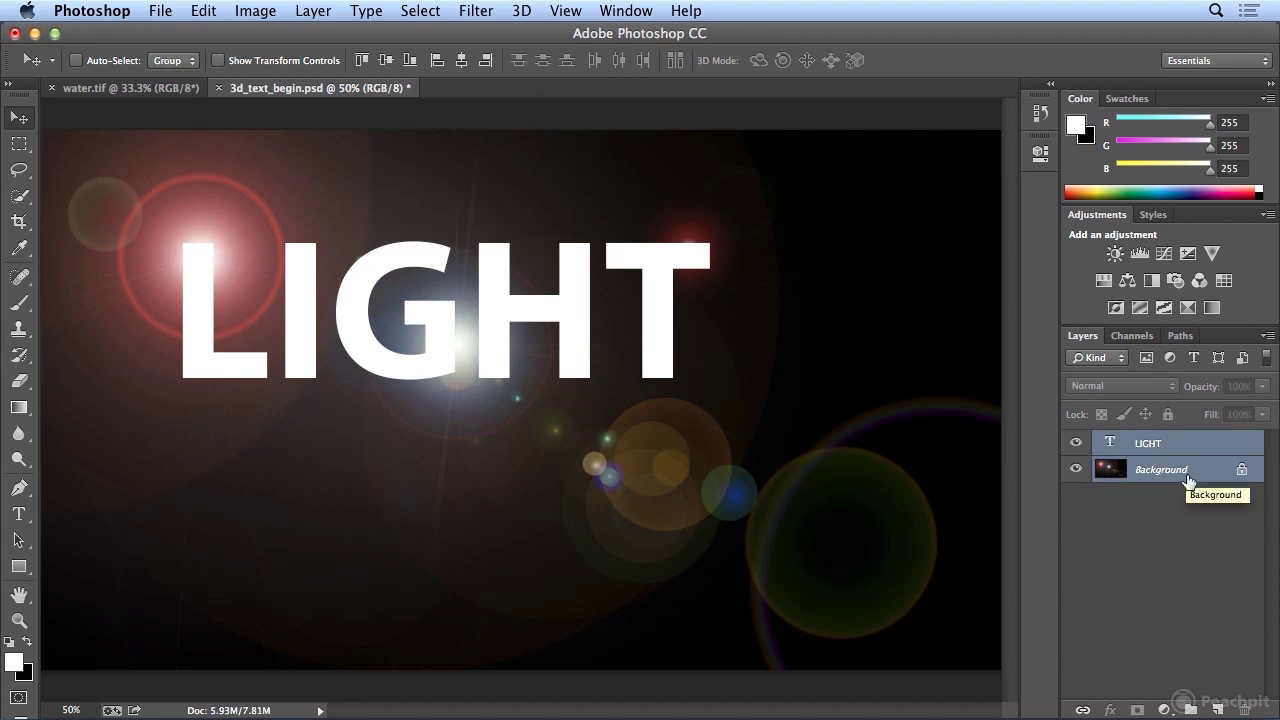
{"action": "left_click", "coordinate": [389, 63]}
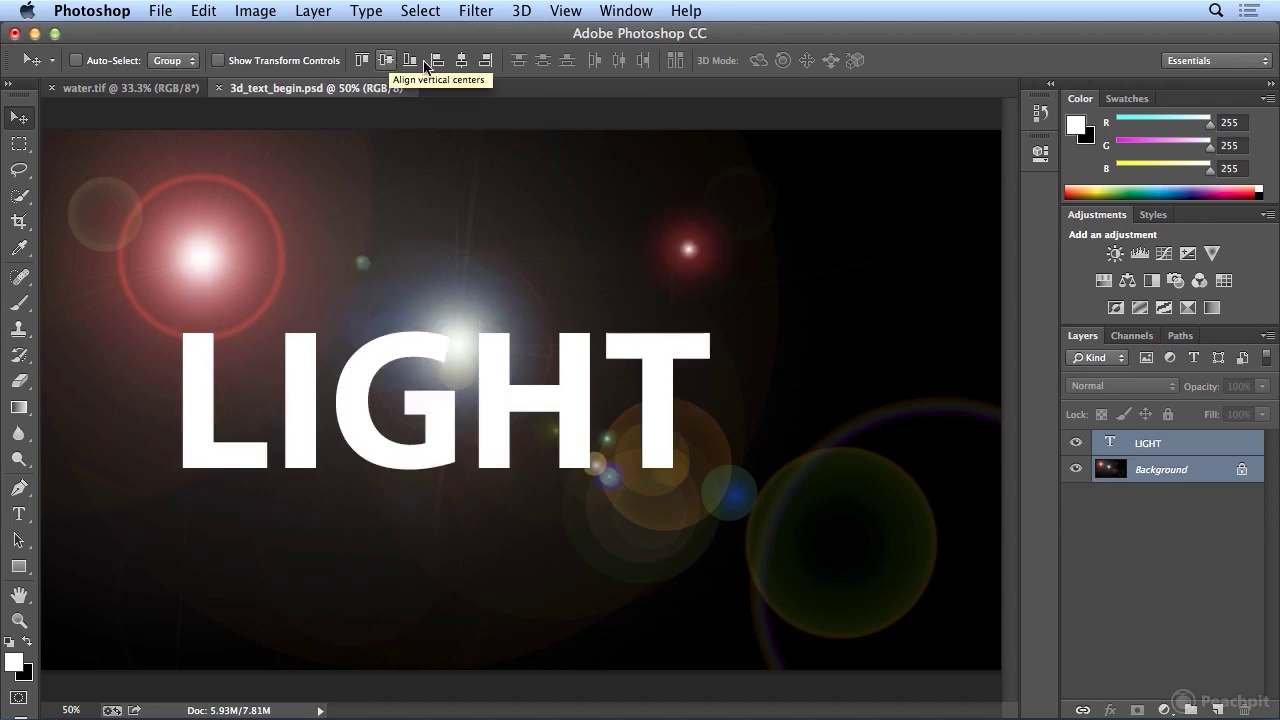
{"action": "left_click", "coordinate": [463, 61]}
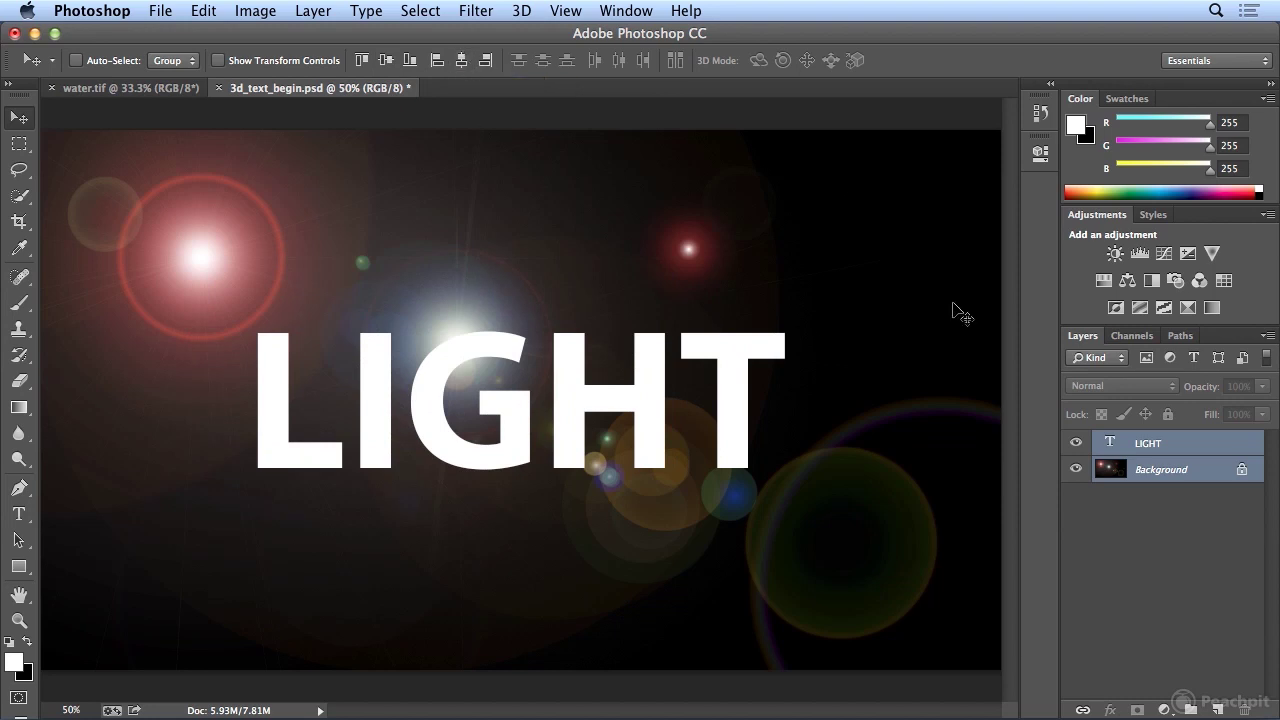
- Create a new 3D extrusion from the LIGHT text layer alone, accepting the switch to the 3D workspace
{"action": "left_click", "coordinate": [1168, 448]}
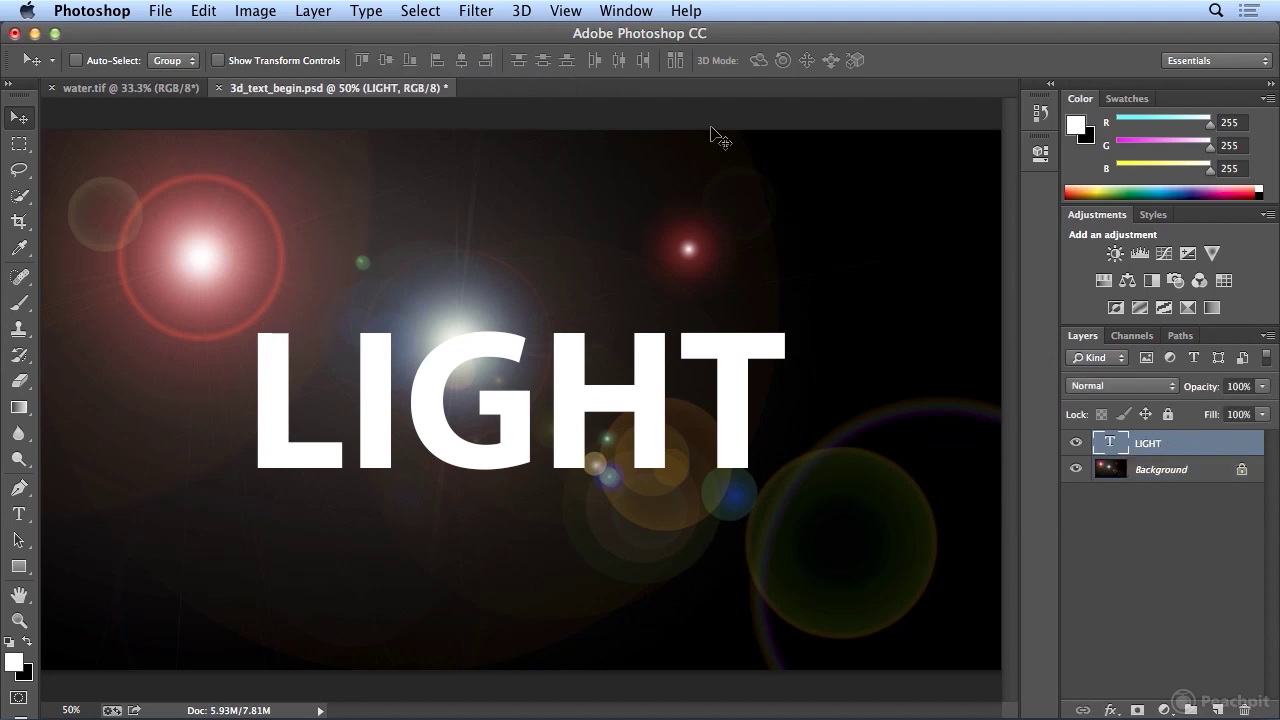
{"action": "left_click", "coordinate": [525, 12]}
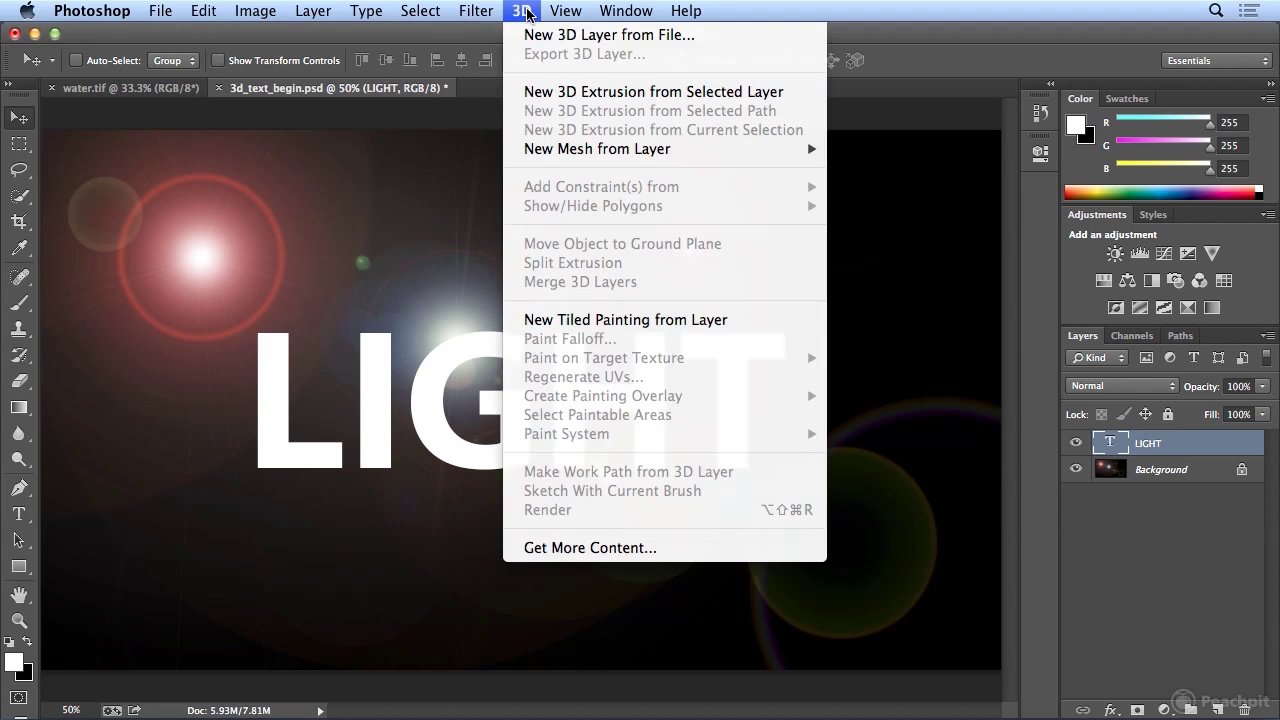
{"action": "left_click", "coordinate": [658, 92]}
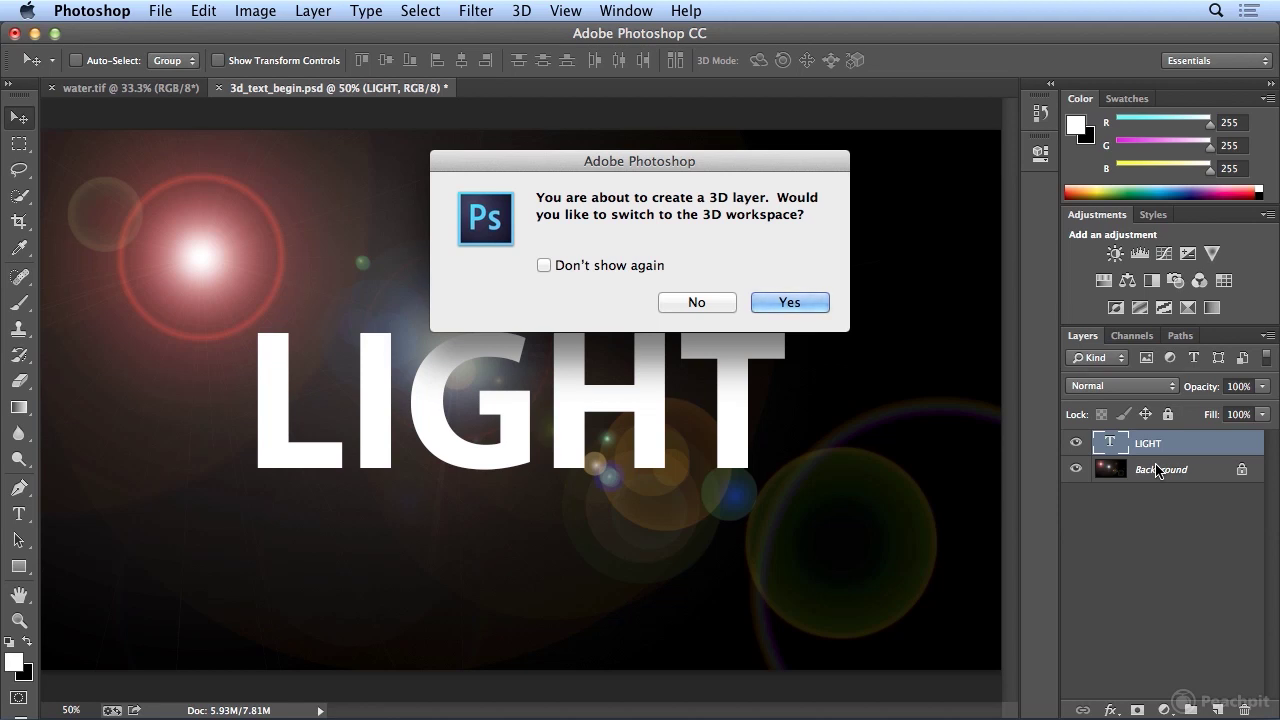
{"action": "left_click", "coordinate": [789, 303]}
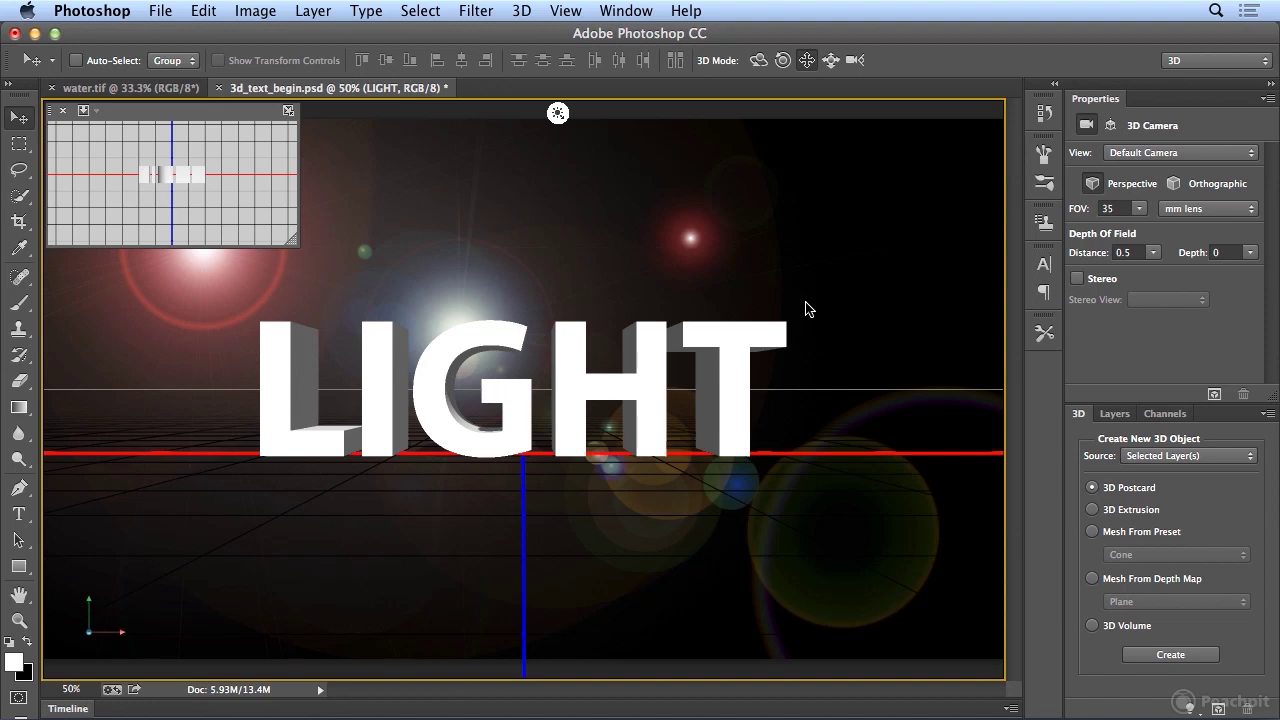
{"action": "left_click", "coordinate": [521, 11]}
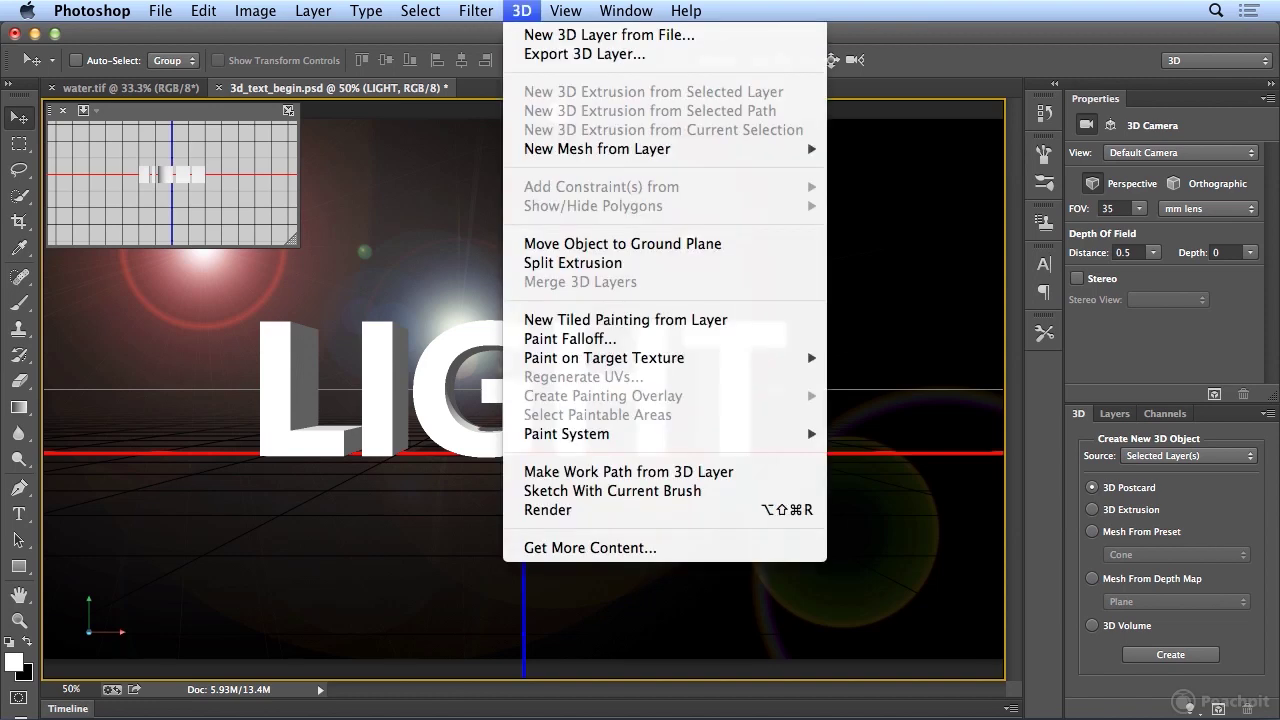
{"action": "left_click", "coordinate": [521, 11]}
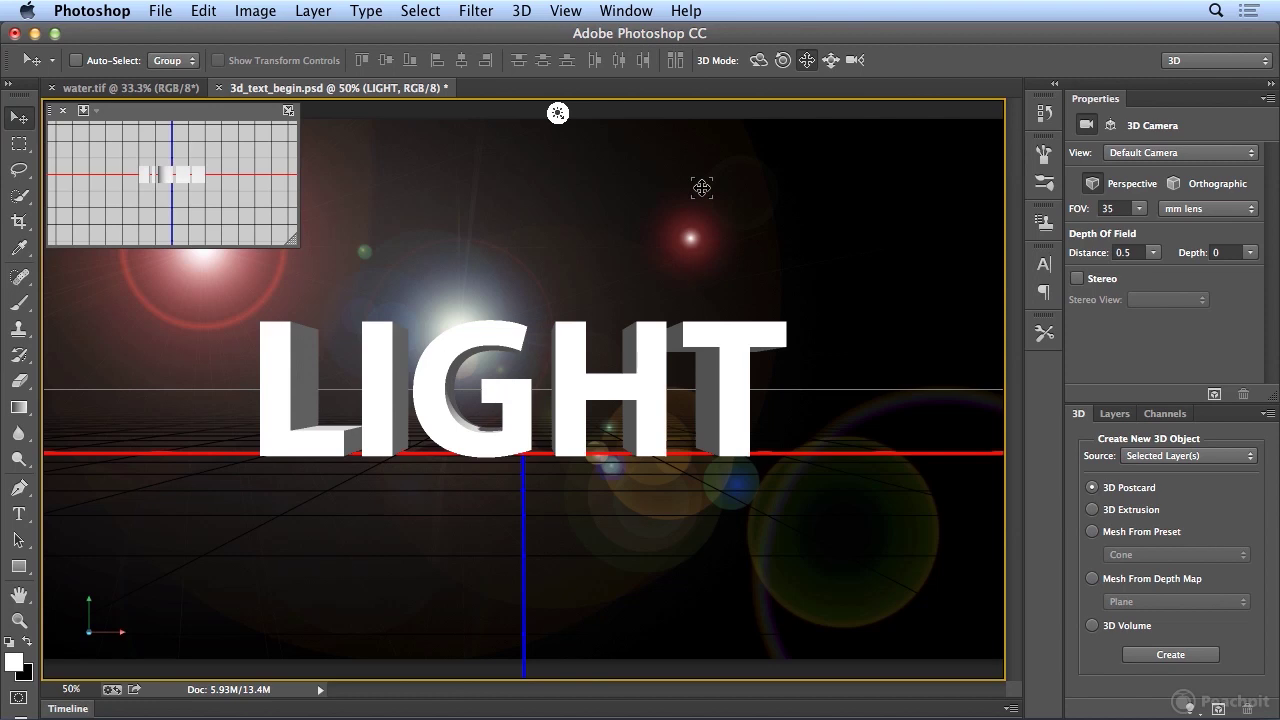
{"action": "left_click", "coordinate": [521, 10]}
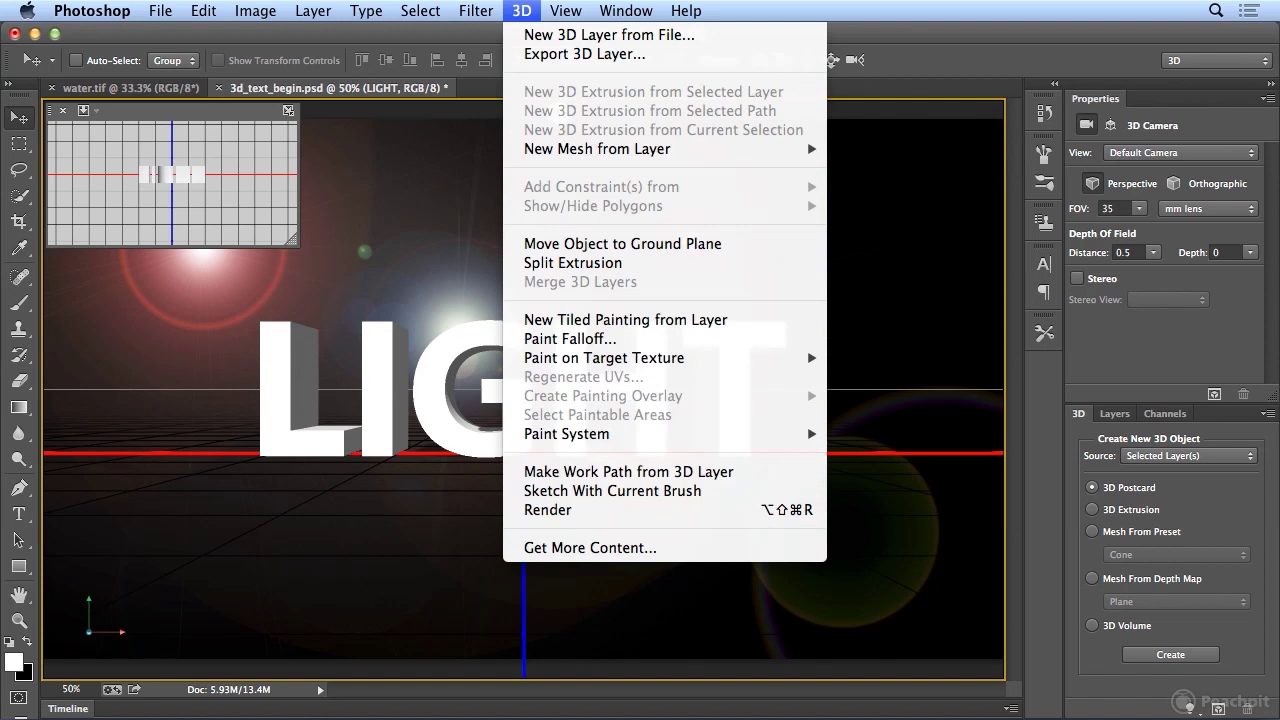
{"action": "left_click", "coordinate": [522, 15]}
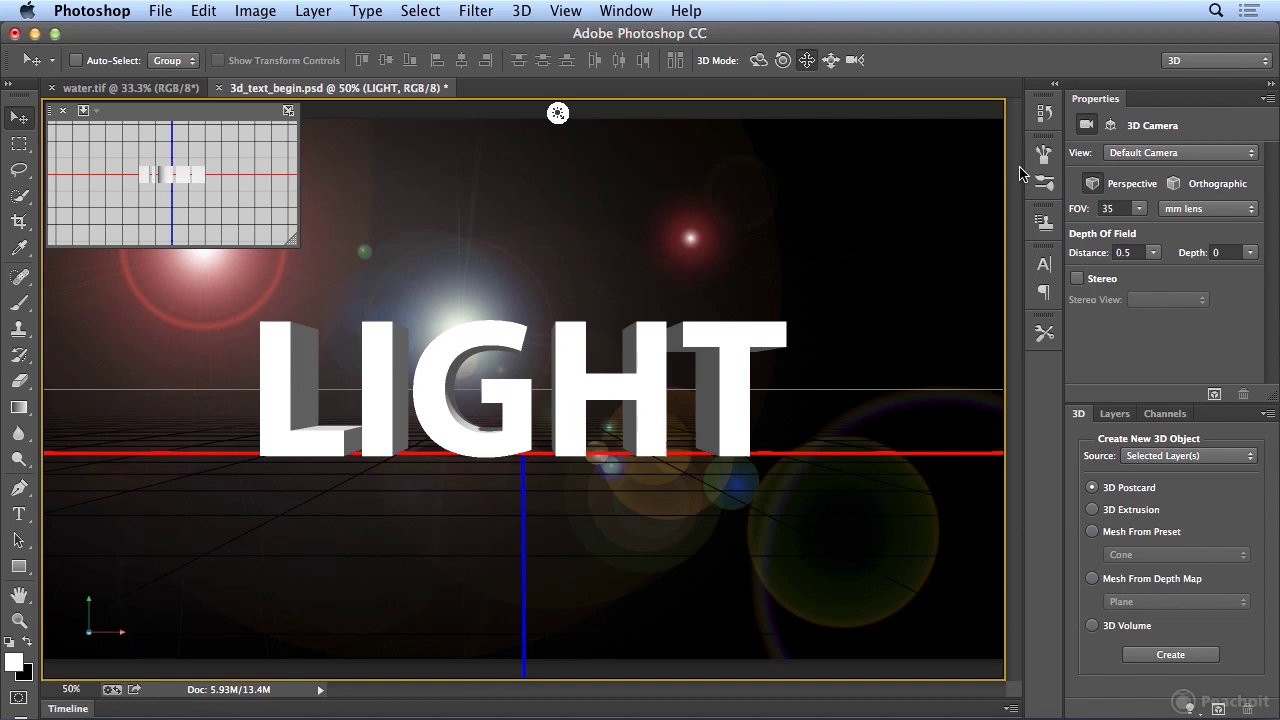
{"action": "left_click", "coordinate": [1090, 185]}
- Try the Back camera in the secondary 3D view, finishing with the Front camera
{"action": "left_click", "coordinate": [97, 111]}
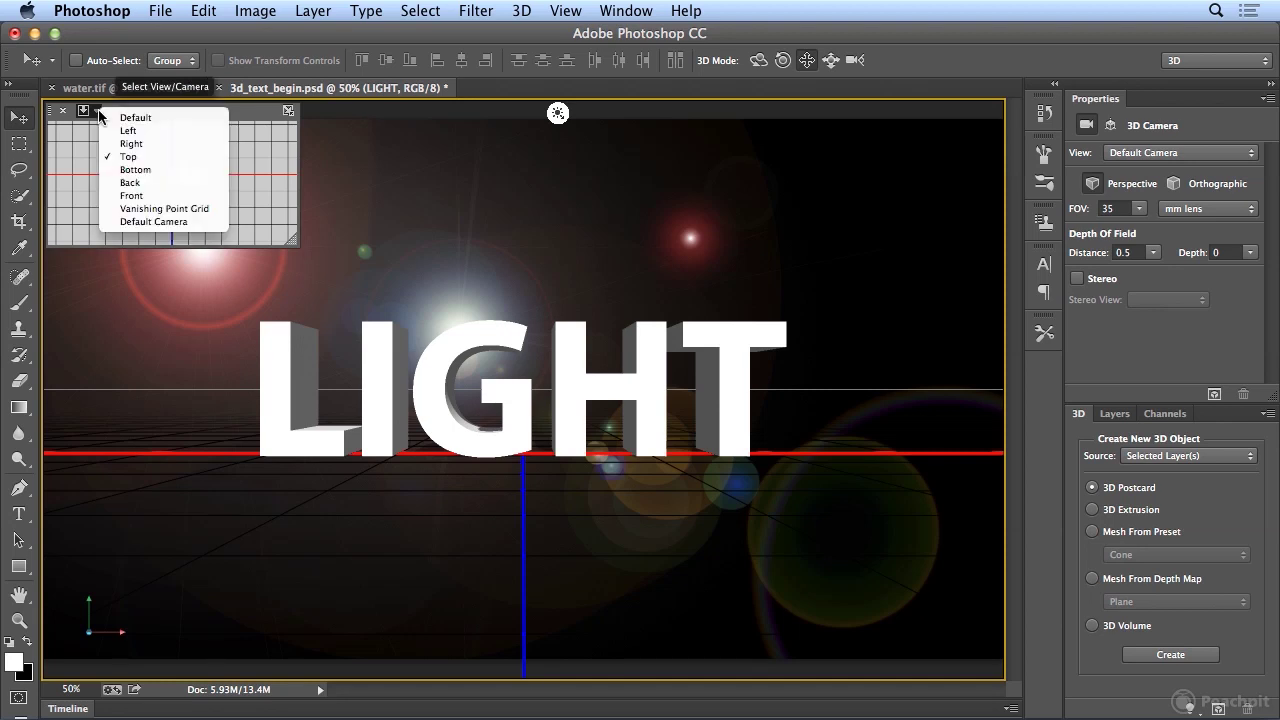
{"action": "left_click", "coordinate": [154, 182]}
{"action": "left_click", "coordinate": [97, 111]}
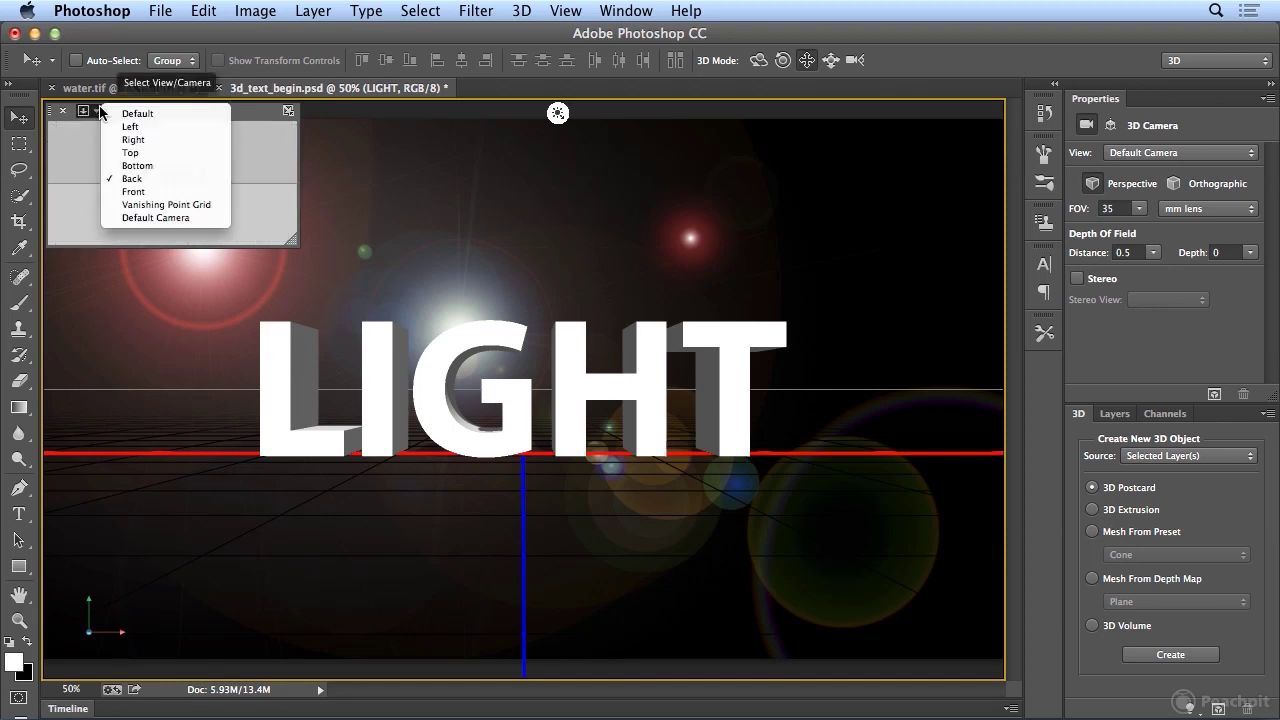
{"action": "left_click", "coordinate": [134, 192]}
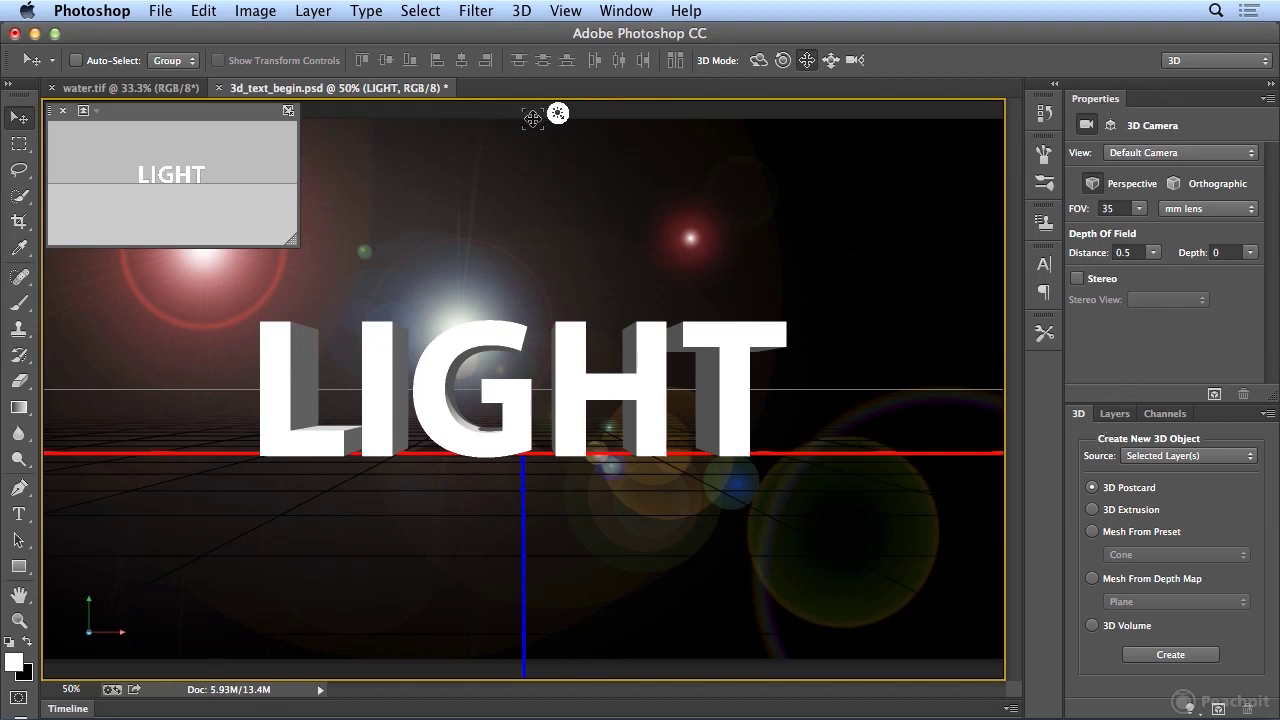
- Select the scene's infinite light and swing its direction so it shines from the upper left of the text
{"action": "left_click", "coordinate": [558, 112]}
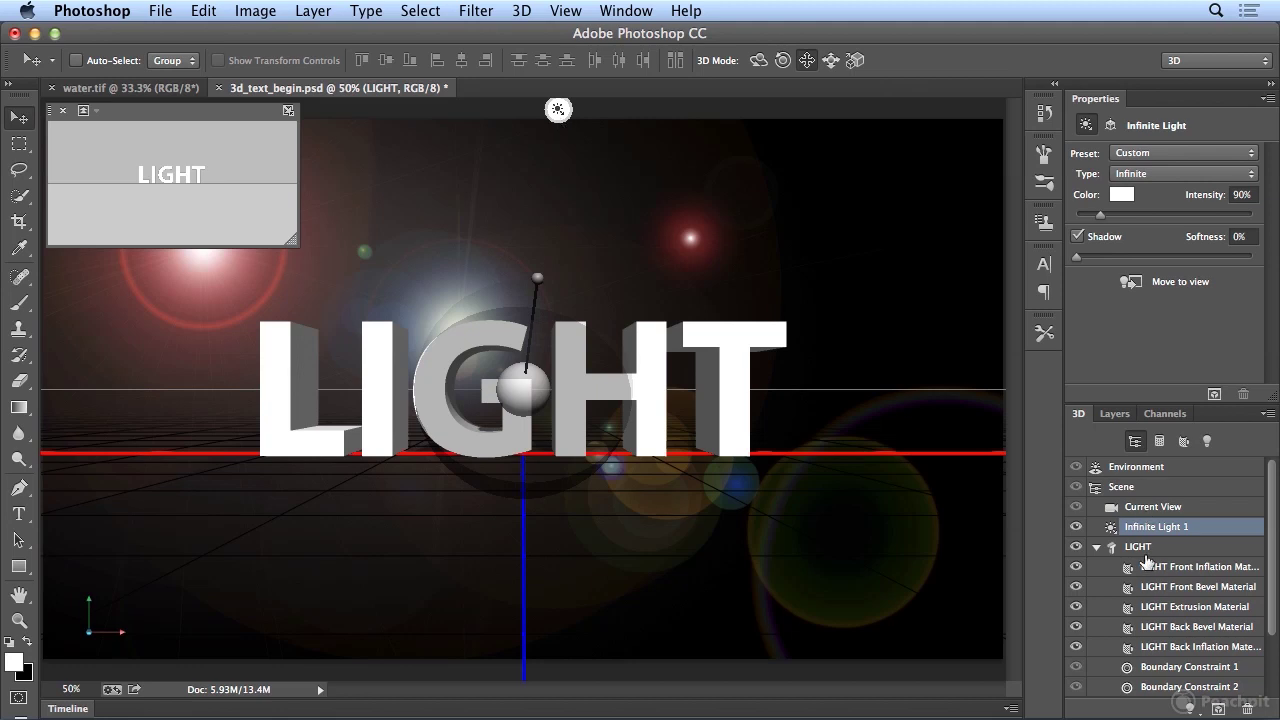
{"action": "left_click", "coordinate": [561, 115]}
{"action": "left_click", "coordinate": [561, 115]}
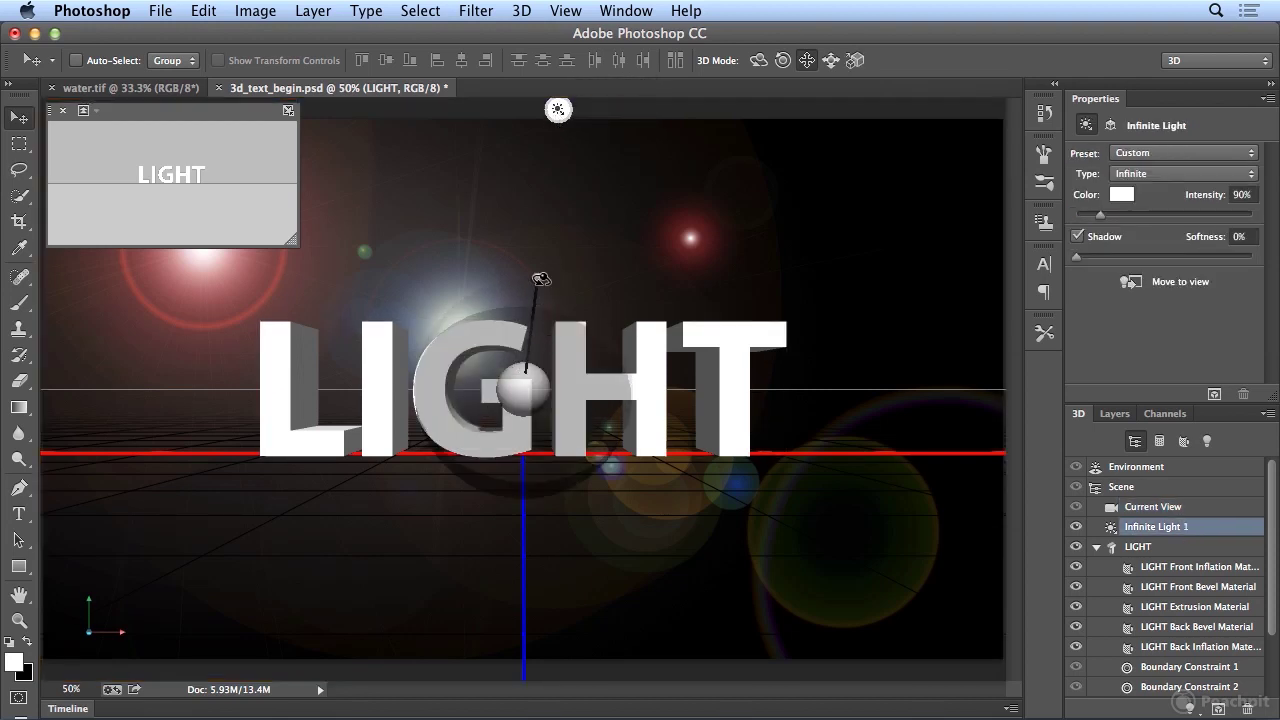
{"action": "mouse_move", "coordinate": [541, 278]}
{"action": "left_mouse_down"}
{"action": "mouse_move", "coordinate": [500, 286]}
{"action": "mouse_move", "coordinate": [423, 360]}
{"action": "mouse_move", "coordinate": [404, 358]}
{"action": "mouse_move", "coordinate": [686, 371]}
{"action": "mouse_move", "coordinate": [650, 374]}
{"action": "mouse_move", "coordinate": [677, 337]}
{"action": "mouse_move", "coordinate": [666, 297]}
{"action": "mouse_move", "coordinate": [654, 389]}
{"action": "mouse_move", "coordinate": [438, 389]}
{"action": "mouse_move", "coordinate": [371, 323]}
{"action": "mouse_move", "coordinate": [386, 286]}
{"action": "mouse_move", "coordinate": [371, 337]}
{"action": "mouse_move", "coordinate": [391, 296]}
{"action": "left_mouse_up"}
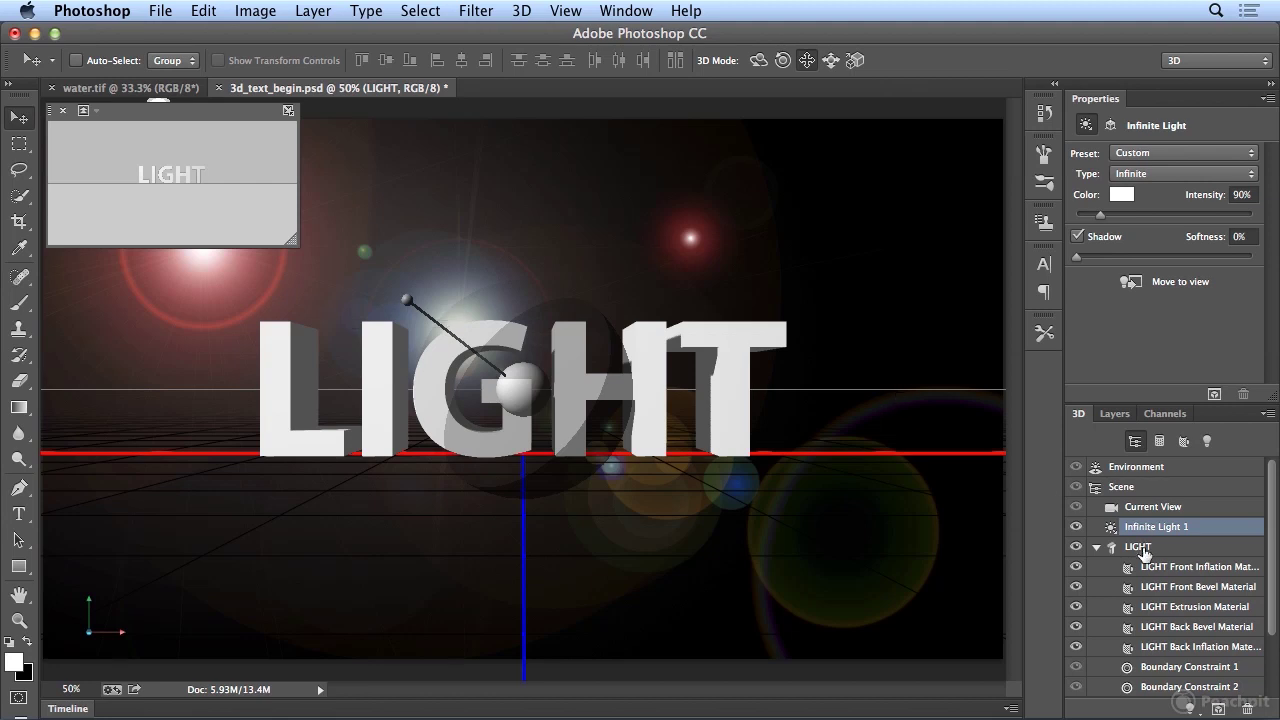
- Select the LIGHT mesh and move it slightly along its Y, Z and X axes
{"action": "left_click", "coordinate": [1140, 547]}
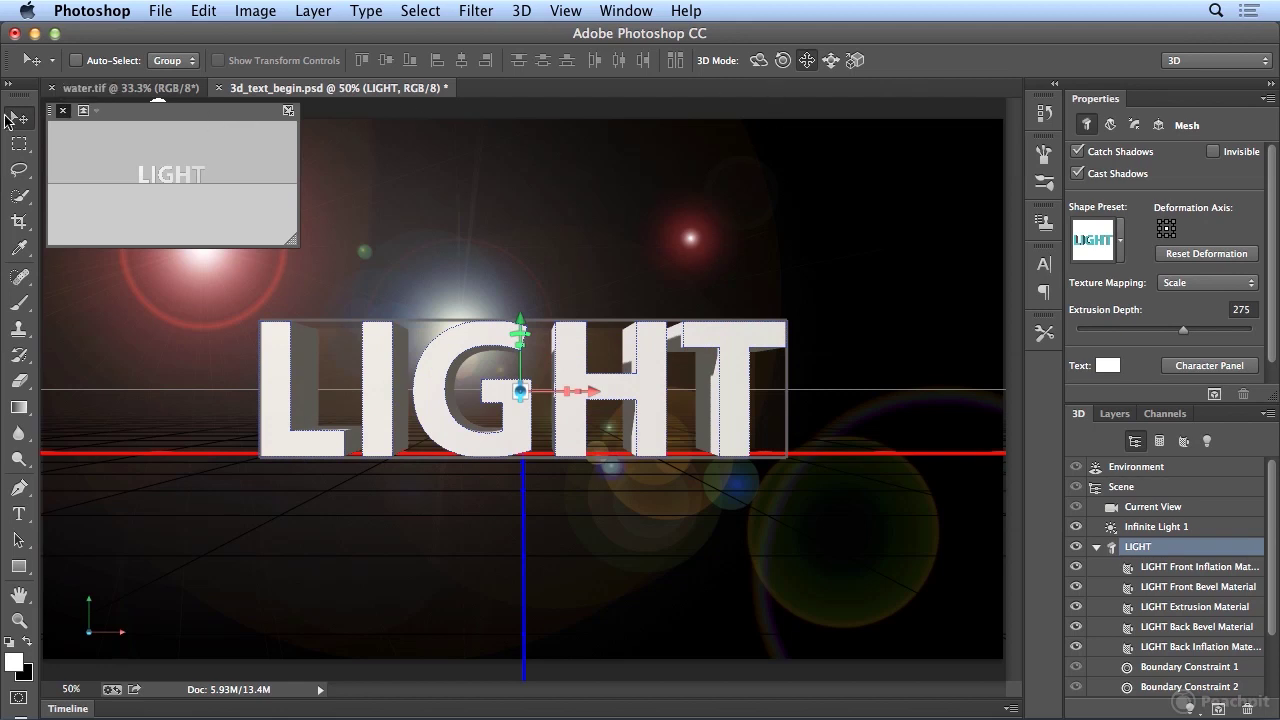
{"action": "left_click", "coordinate": [808, 62]}
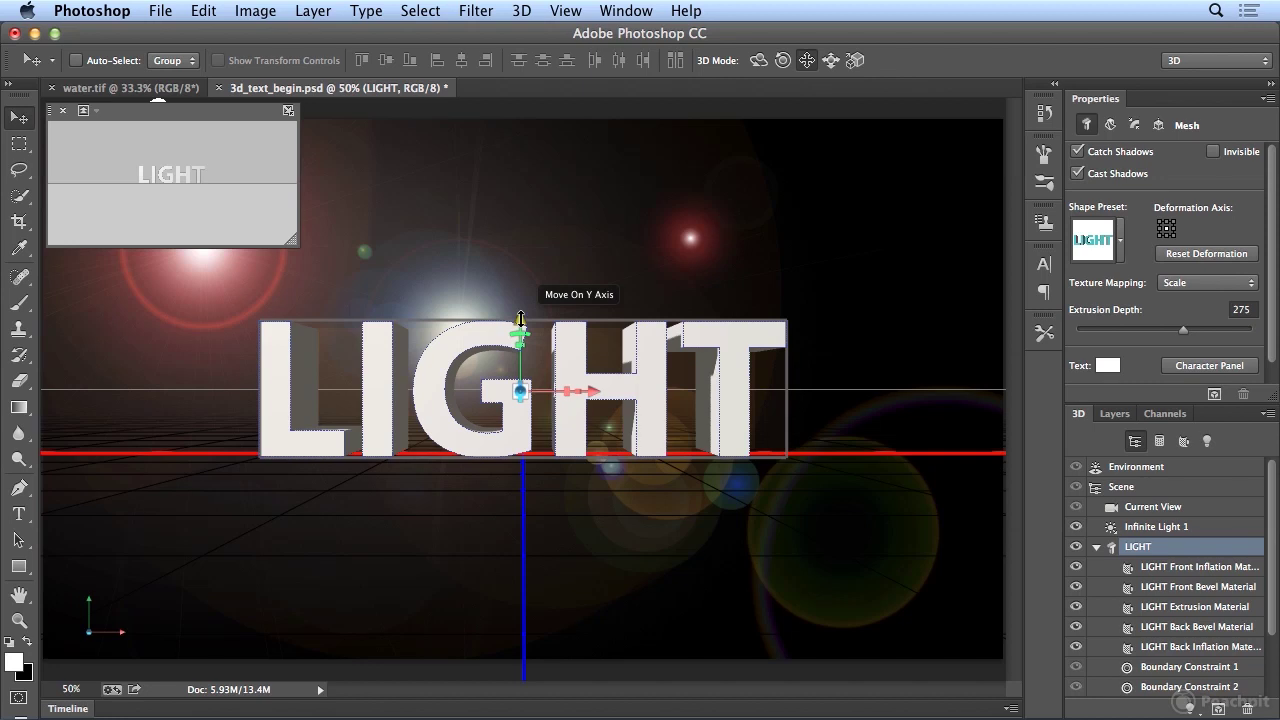
{"action": "mouse_move", "coordinate": [520, 319]}
{"action": "left_mouse_down"}
{"action": "mouse_move", "coordinate": [520, 184]}
{"action": "mouse_move", "coordinate": [527, 342]}
{"action": "left_mouse_up"}
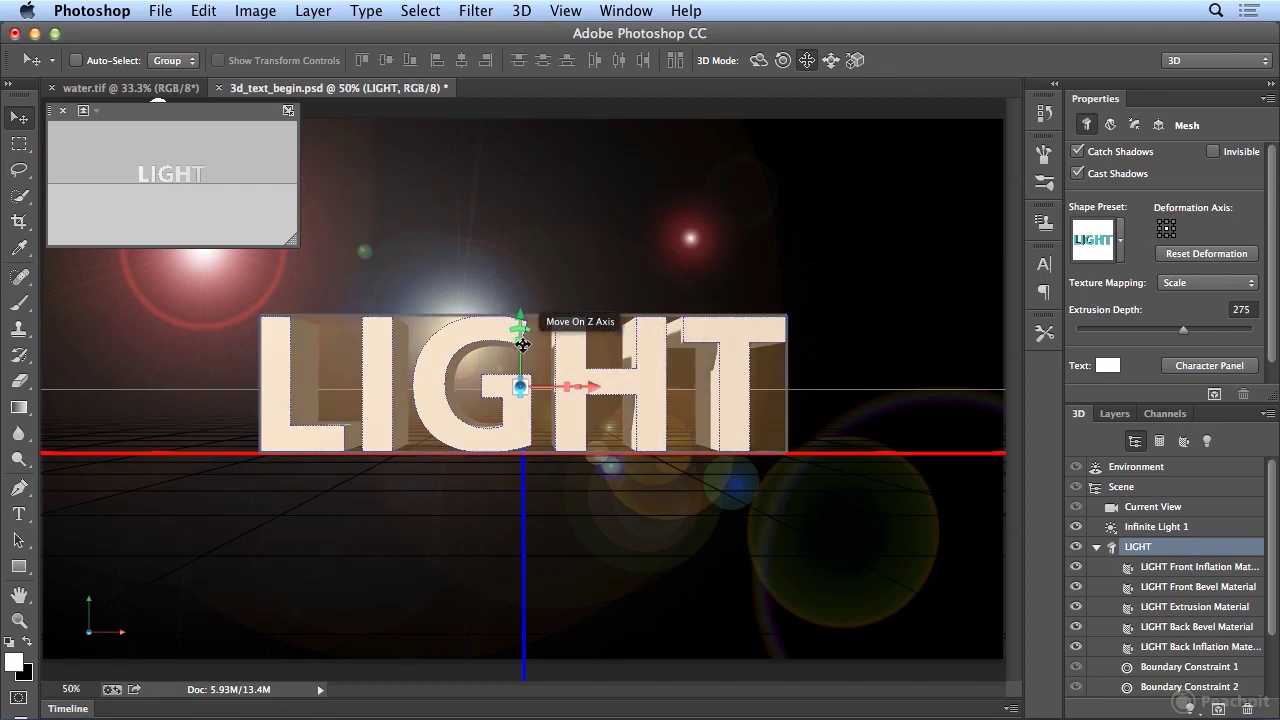
{"action": "mouse_move", "coordinate": [520, 340]}
{"action": "left_mouse_down"}
{"action": "mouse_move", "coordinate": [548, 305]}
{"action": "mouse_move", "coordinate": [535, 338]}
{"action": "left_mouse_up"}
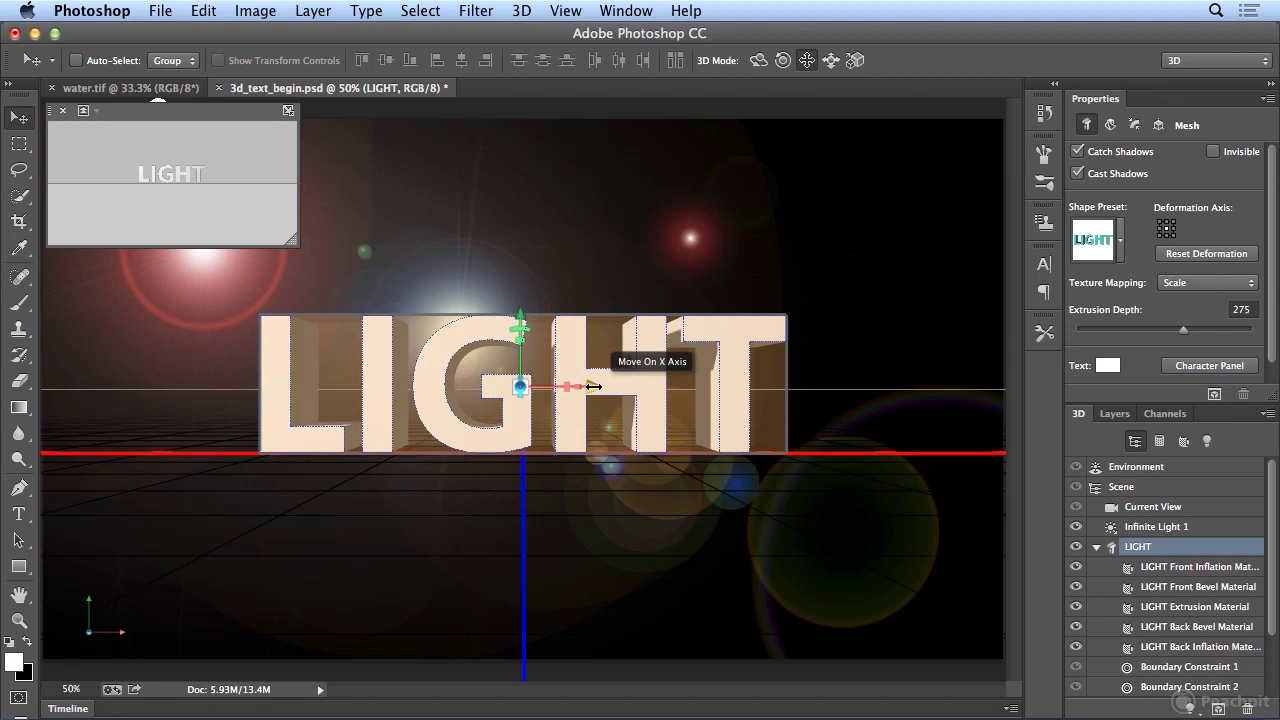
{"action": "mouse_move", "coordinate": [595, 386]}
{"action": "left_mouse_down"}
{"action": "mouse_move", "coordinate": [580, 386]}
{"action": "mouse_move", "coordinate": [762, 393]}
{"action": "mouse_move", "coordinate": [570, 391]}
{"action": "left_mouse_up"}
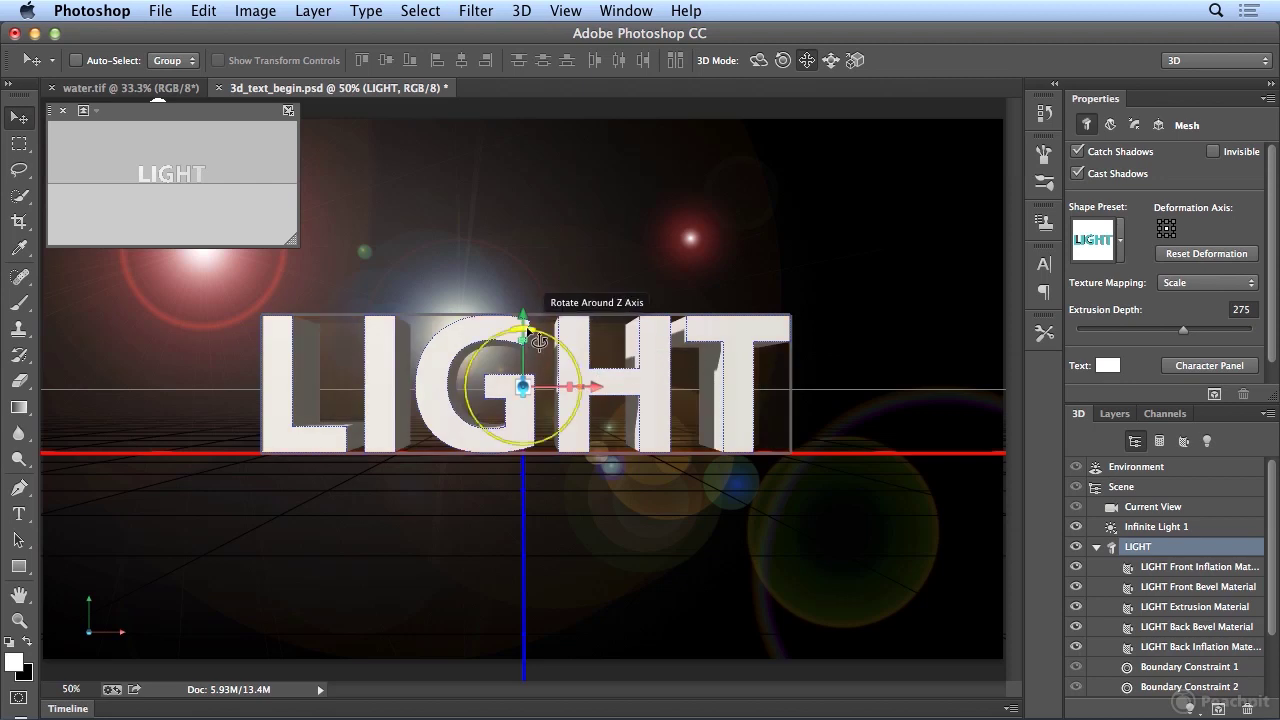
- Rotate the LIGHT mesh slightly around its Z and Y axes so the left sides of its letters face the view
{"action": "mouse_move", "coordinate": [543, 340]}
{"action": "left_mouse_down"}
{"action": "mouse_move", "coordinate": [560, 326]}
{"action": "mouse_move", "coordinate": [536, 340]}
{"action": "left_mouse_up"}
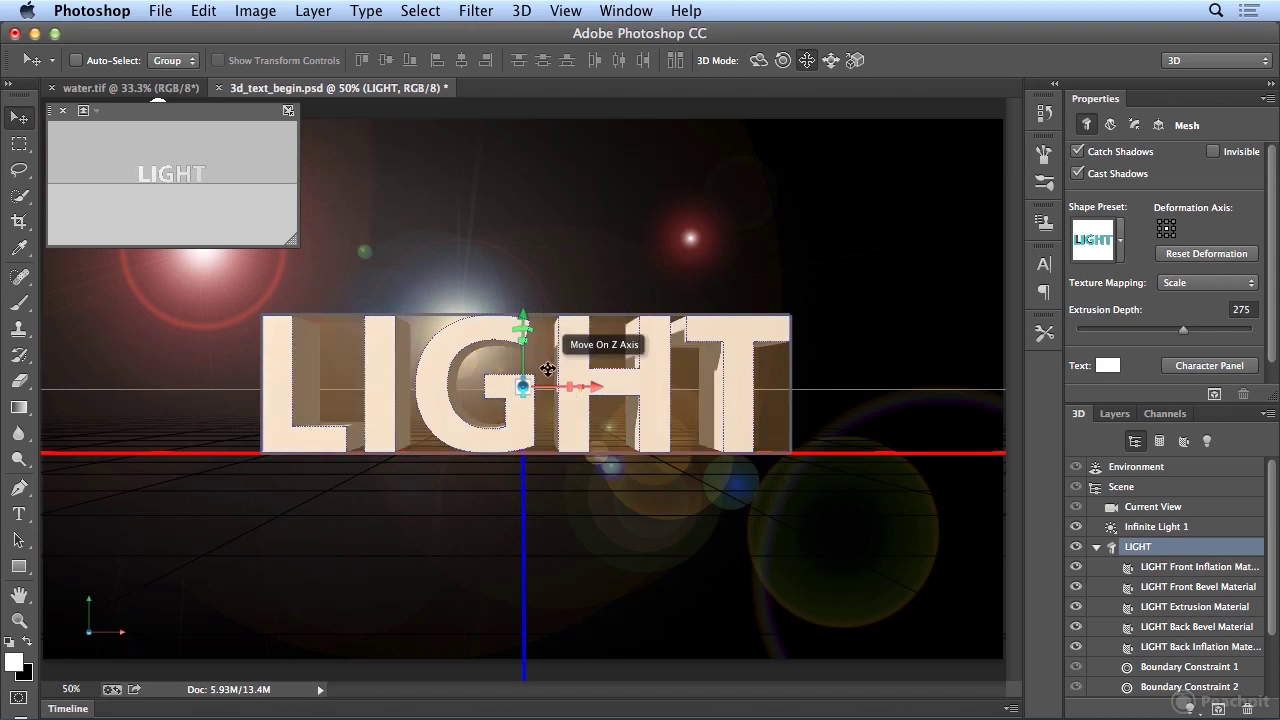
{"action": "left_click_drag", "start_coordinate": [571, 382], "coordinate": [575, 394]}
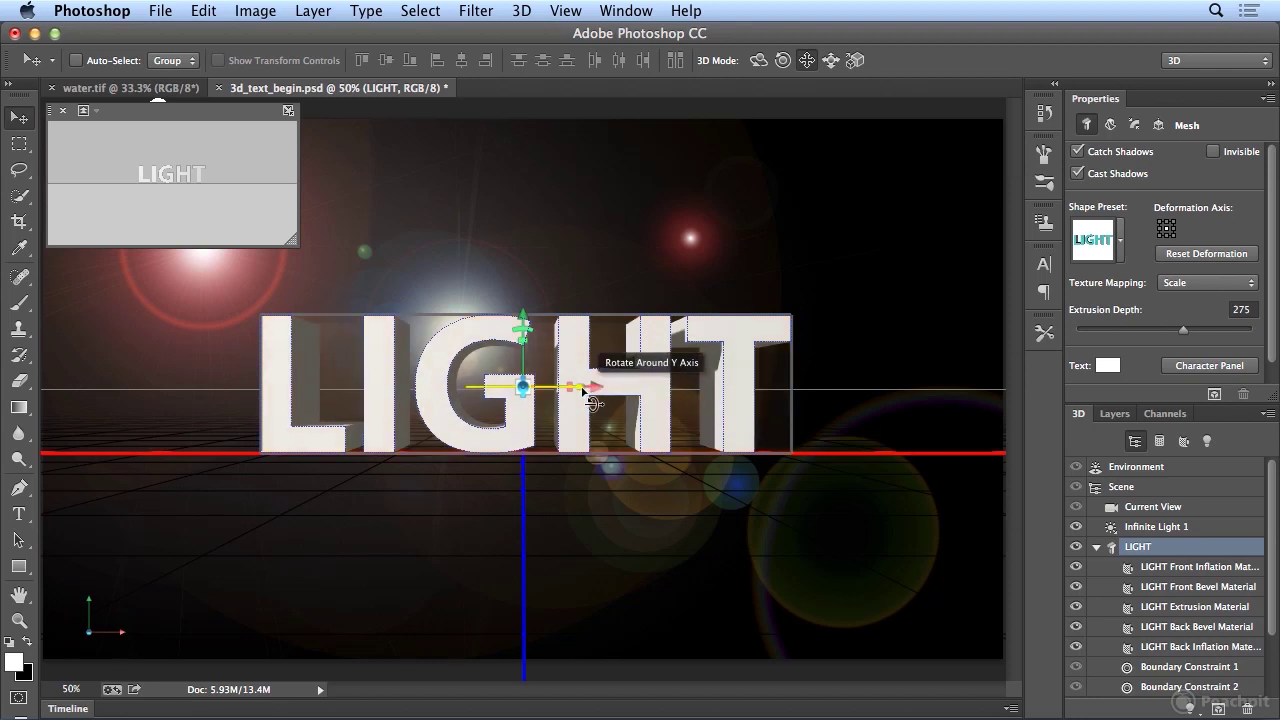
{"action": "mouse_move", "coordinate": [583, 370]}
{"action": "left_mouse_down"}
{"action": "mouse_move", "coordinate": [466, 366]}
{"action": "mouse_move", "coordinate": [582, 380]}
{"action": "mouse_move", "coordinate": [475, 379]}
{"action": "mouse_move", "coordinate": [510, 389]}
{"action": "left_mouse_up"}
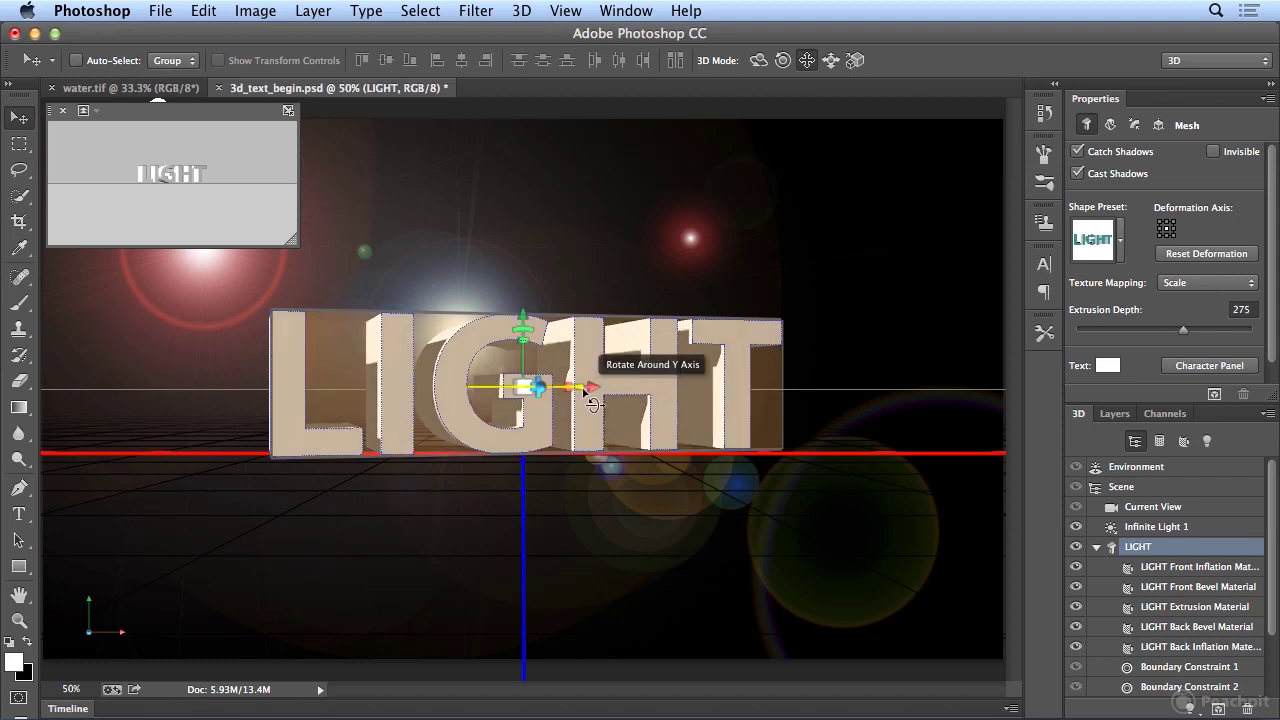
{"action": "left_click_drag", "start_coordinate": [593, 387], "coordinate": [583, 380]}
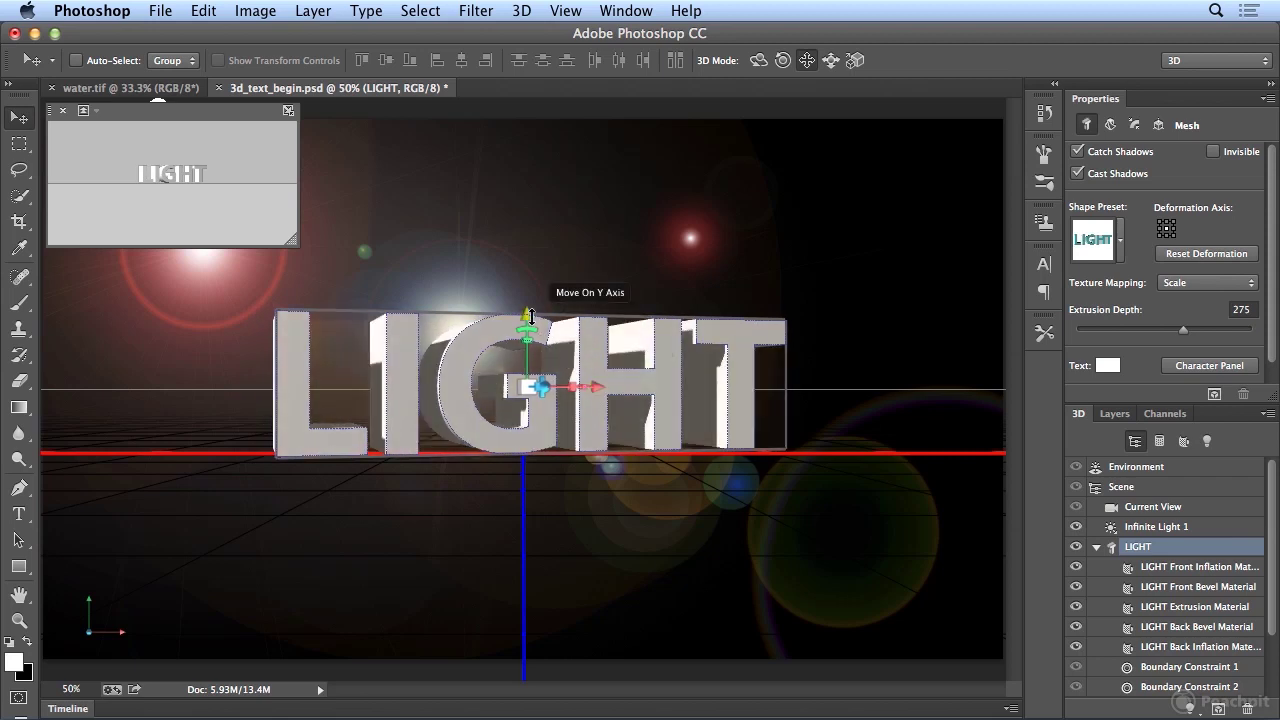
- Nudge the LIGHT mesh along its Y and Z axes, with a slight rotation around its Z axis
{"action": "mouse_move", "coordinate": [529, 317]}
{"action": "left_mouse_down"}
{"action": "mouse_move", "coordinate": [527, 282]}
{"action": "mouse_move", "coordinate": [529, 333]}
{"action": "left_mouse_up"}
{"action": "left_click_drag", "start_coordinate": [575, 381], "coordinate": [577, 385]}
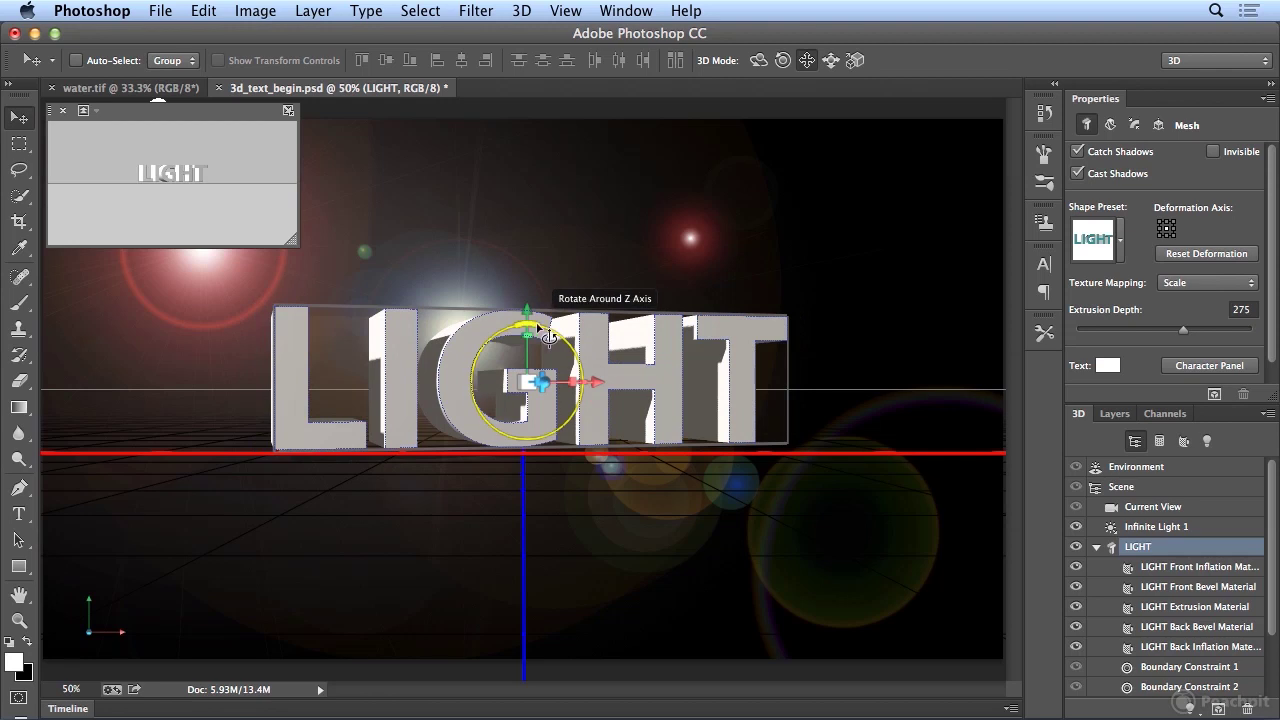
{"action": "mouse_move", "coordinate": [544, 337]}
{"action": "left_mouse_down"}
{"action": "mouse_move", "coordinate": [556, 344]}
{"action": "mouse_move", "coordinate": [533, 328]}
{"action": "left_mouse_up"}
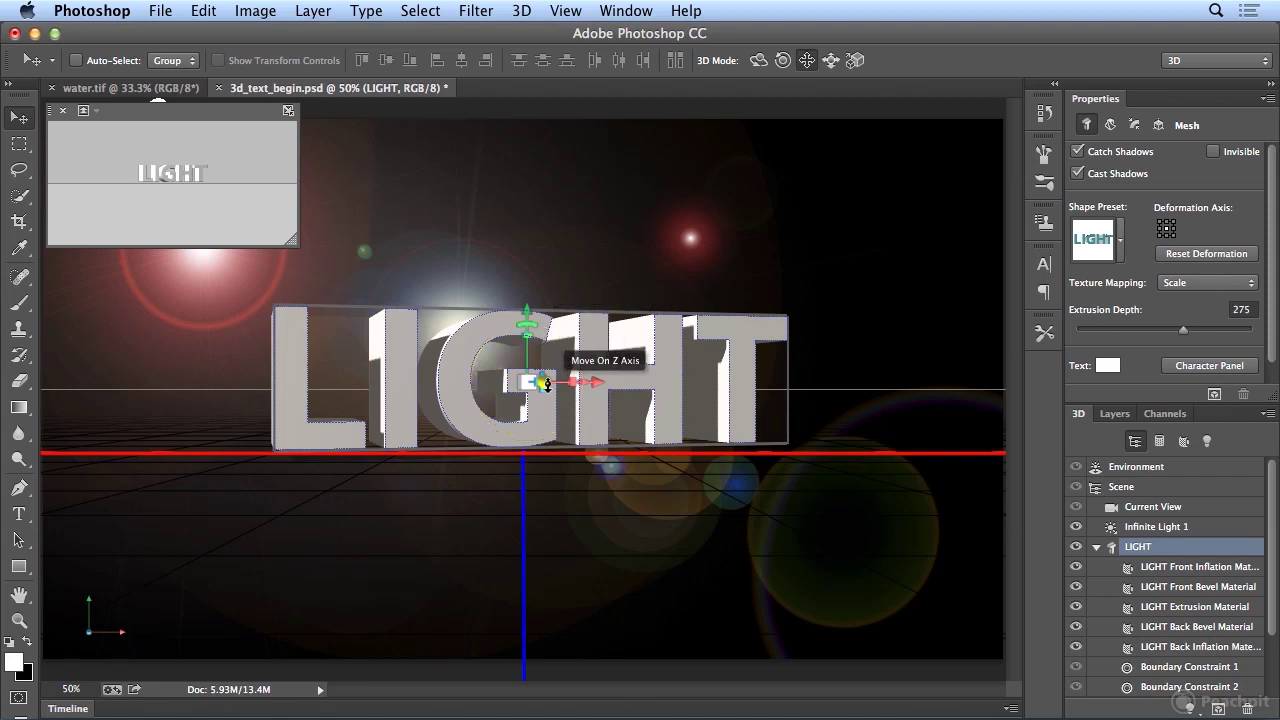
{"action": "left_click_drag", "start_coordinate": [545, 384], "coordinate": [500, 383]}
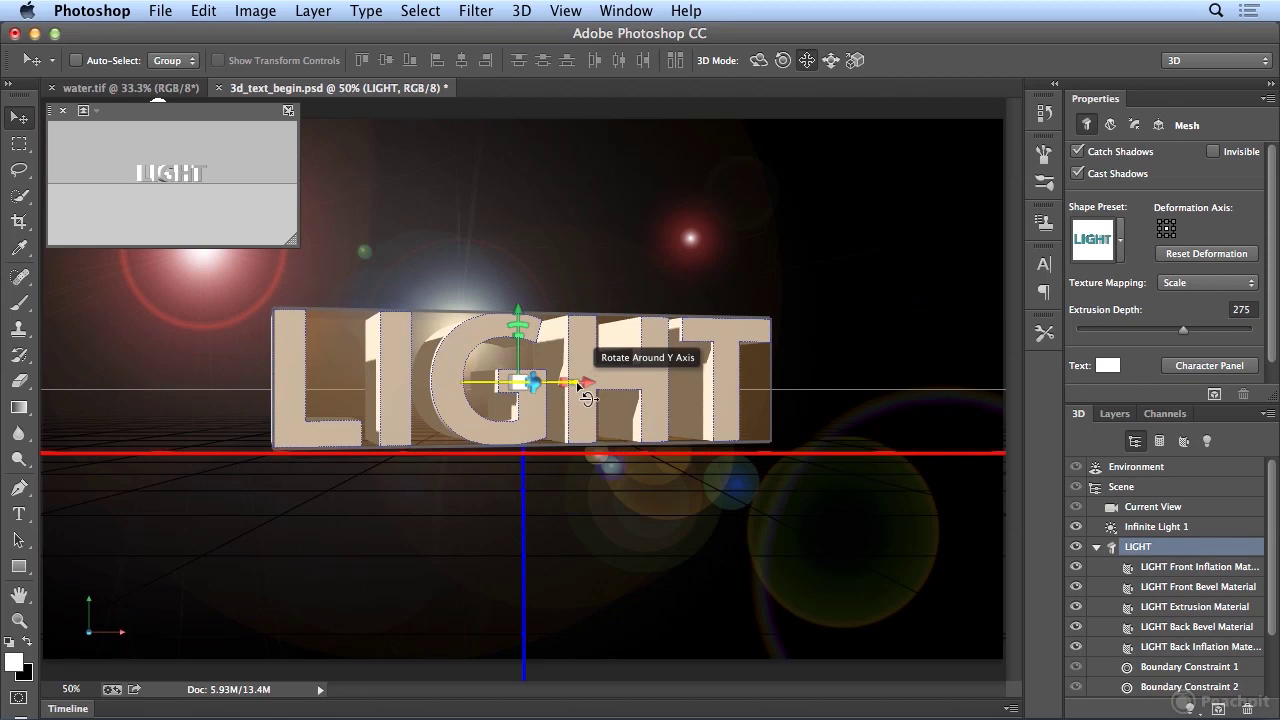
- Reselect the LIGHT mesh and rotate it strongly around its Y axis to about 40.6°
{"action": "key", "text": "super+z"}
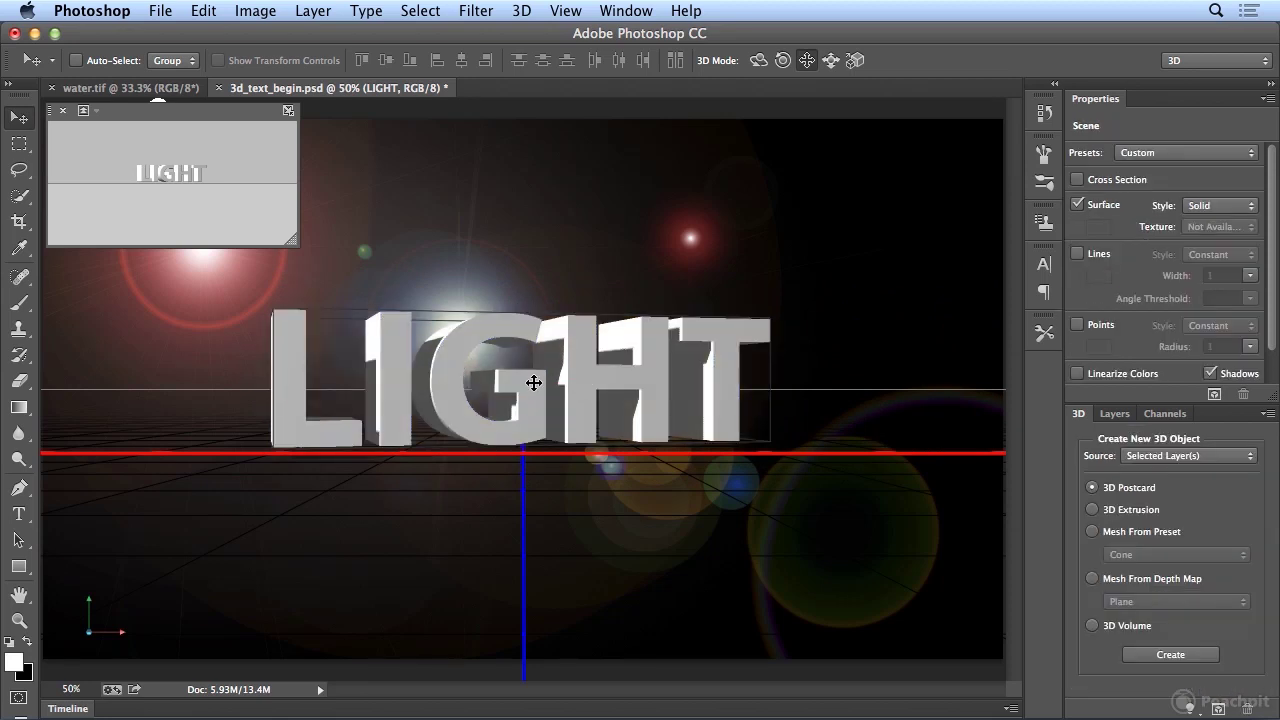
{"action": "left_click", "coordinate": [542, 383]}
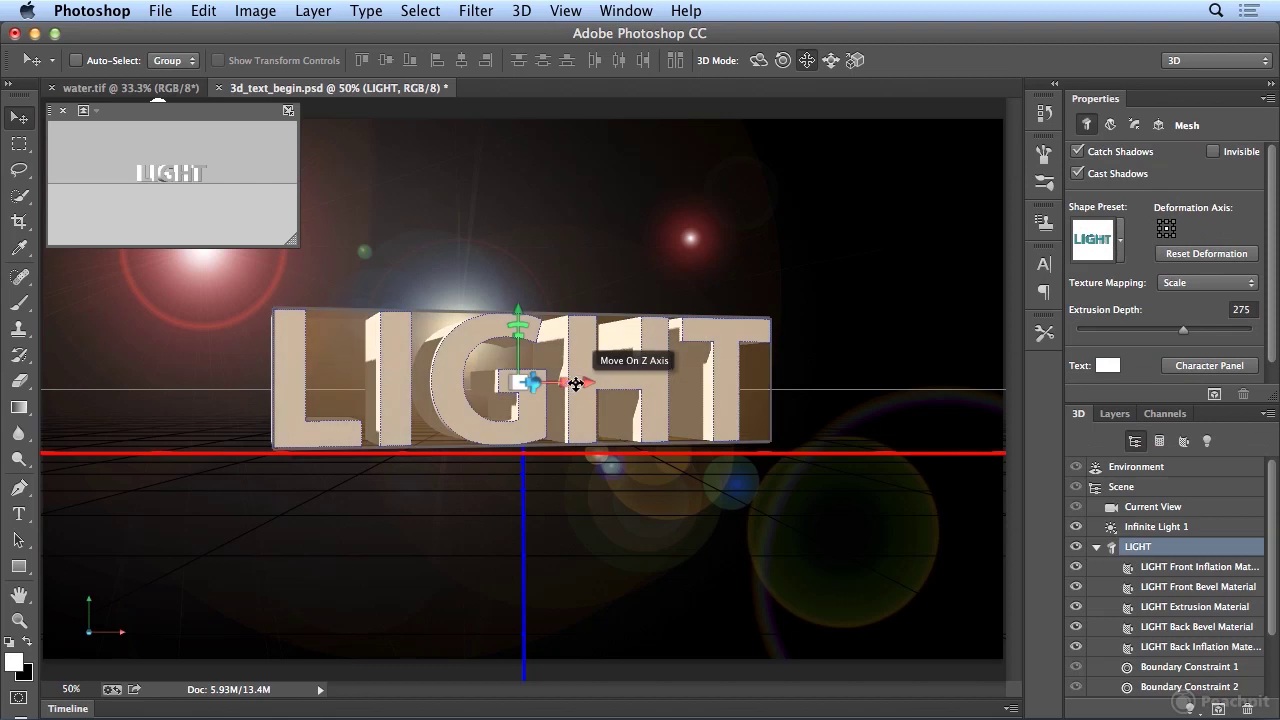
{"action": "left_click_drag", "start_coordinate": [580, 384], "coordinate": [571, 384]}
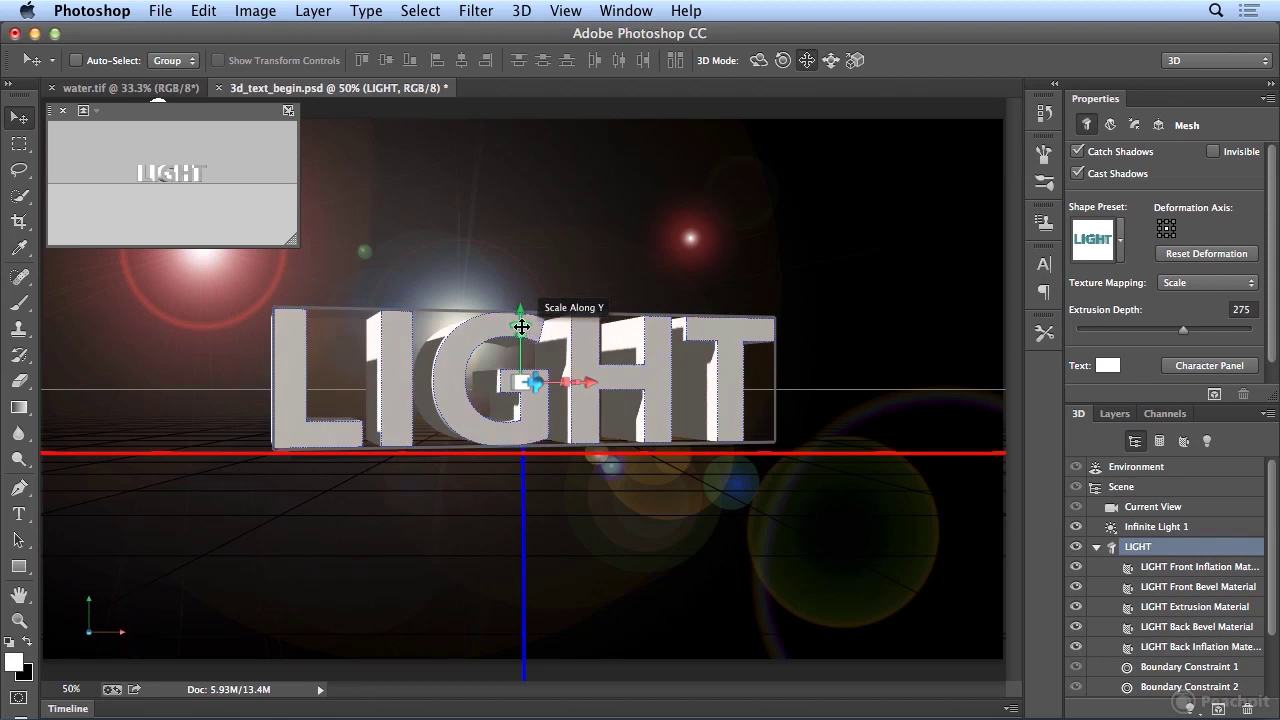
{"action": "mouse_move", "coordinate": [540, 336]}
{"action": "left_mouse_down"}
{"action": "mouse_move", "coordinate": [556, 342]}
{"action": "mouse_move", "coordinate": [541, 336]}
{"action": "left_mouse_up"}
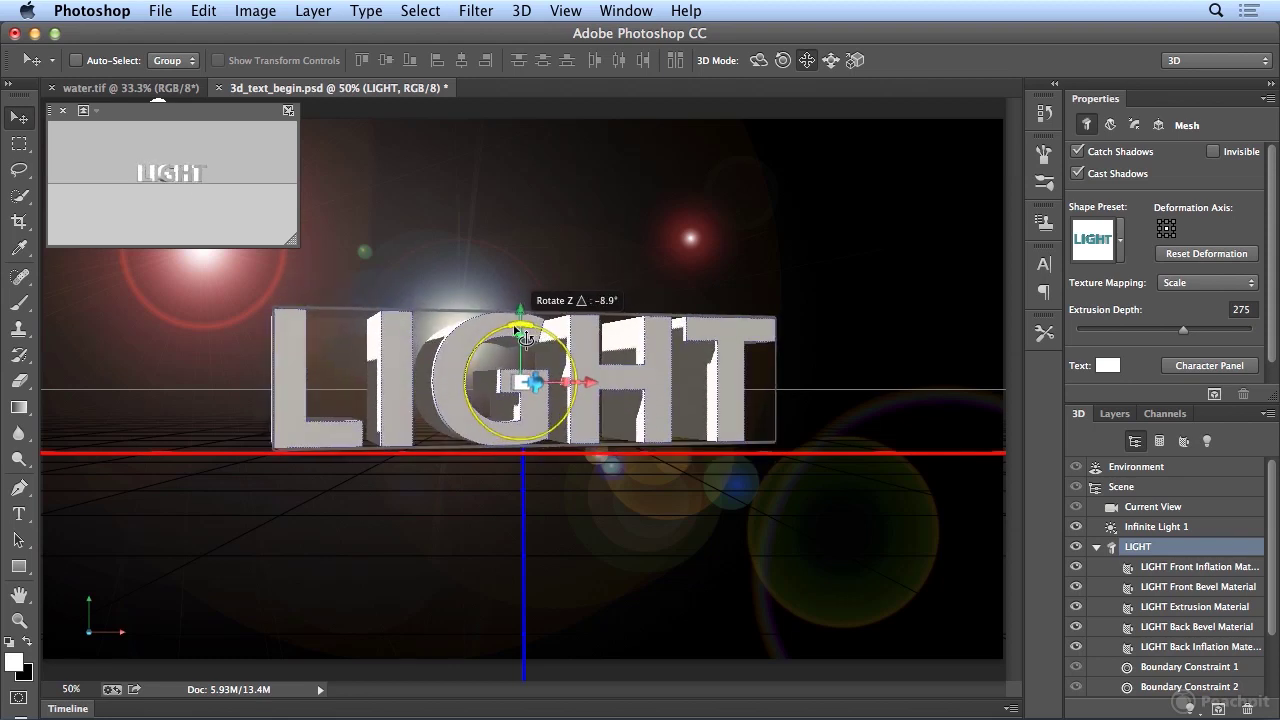
{"action": "left_click_drag", "start_coordinate": [594, 396], "coordinate": [398, 393]}
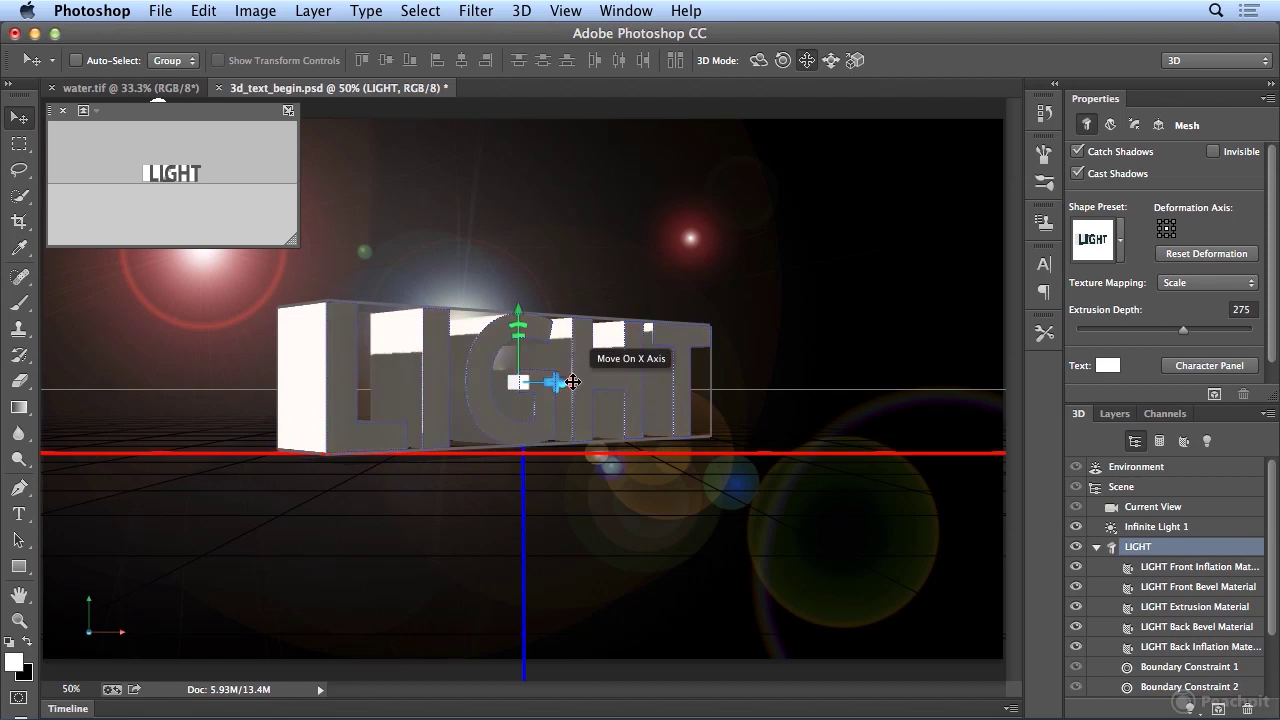
- Select the whole LIGHT mesh instead of its front inflation material and move it slightly along its Z axis
{"action": "left_click", "coordinate": [551, 380]}
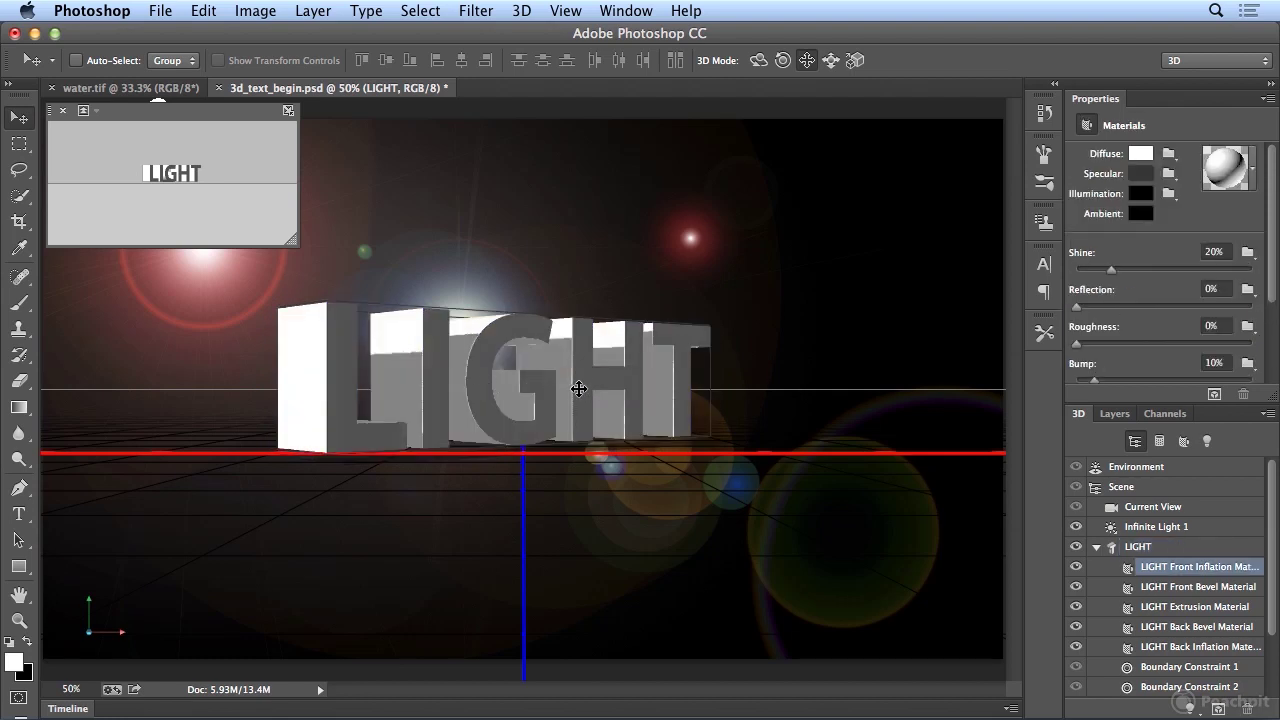
{"action": "left_click", "coordinate": [517, 371]}
{"action": "left_click", "coordinate": [612, 403]}
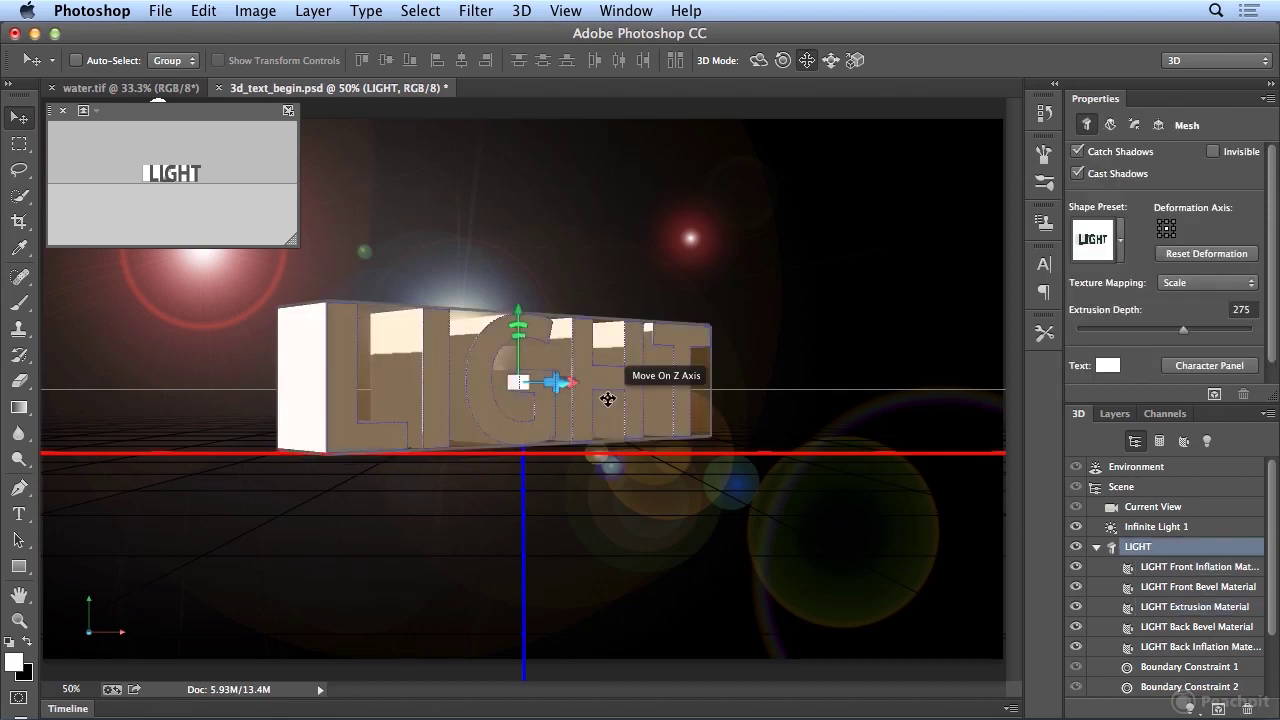
{"action": "left_click_drag", "start_coordinate": [558, 381], "coordinate": [544, 383]}
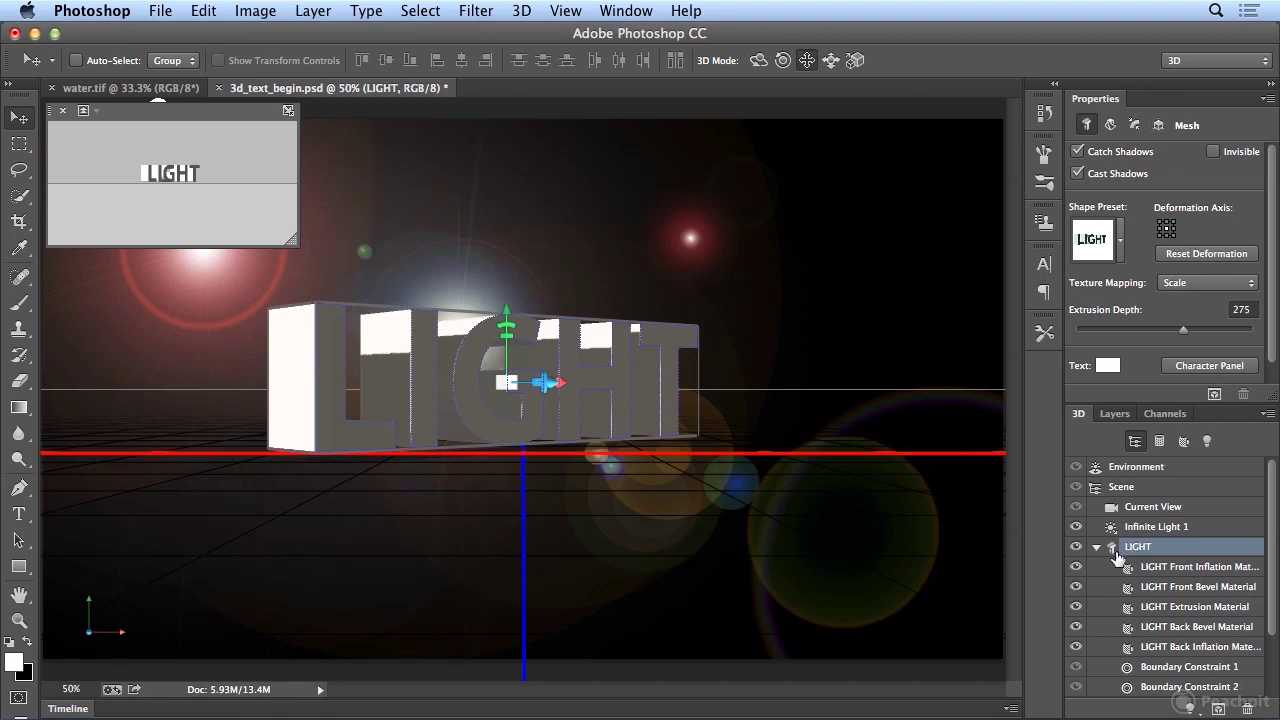
- Reset the LIGHT mesh's coordinates and repose it at about 17° around Y, raised to about 124 on Y
{"action": "left_click", "coordinate": [1159, 125]}
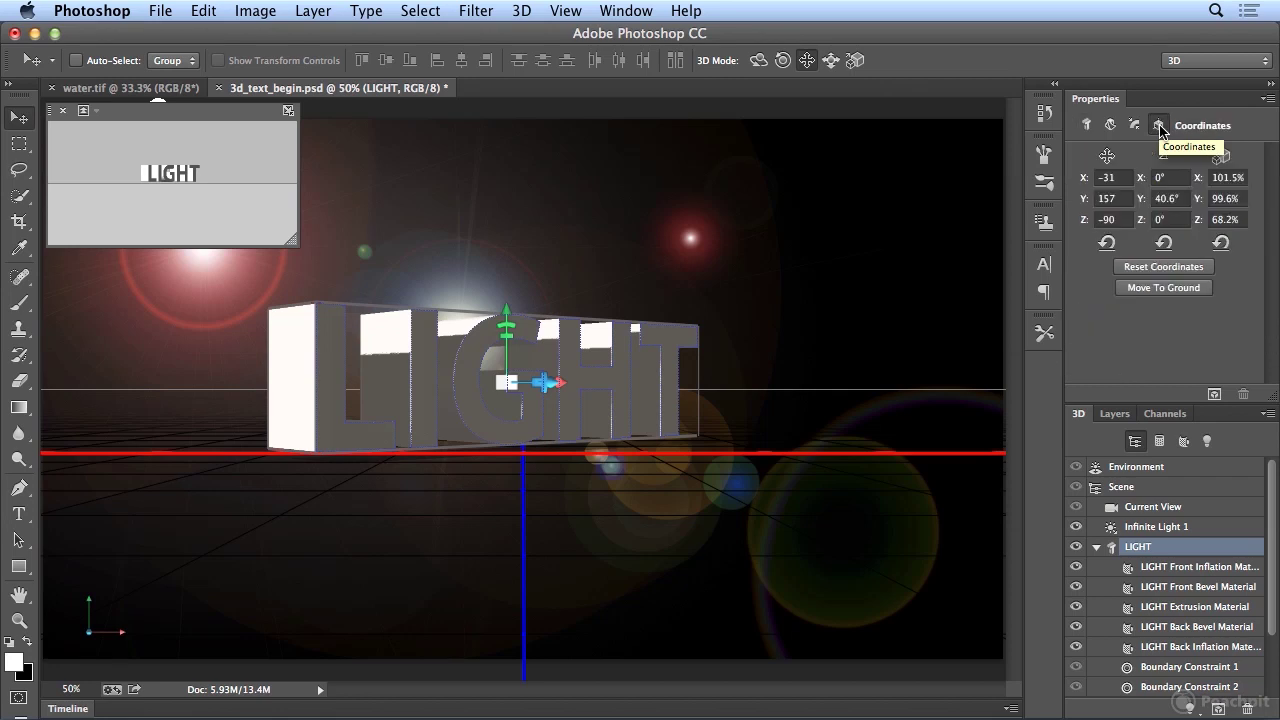
{"action": "left_click", "coordinate": [1165, 267]}
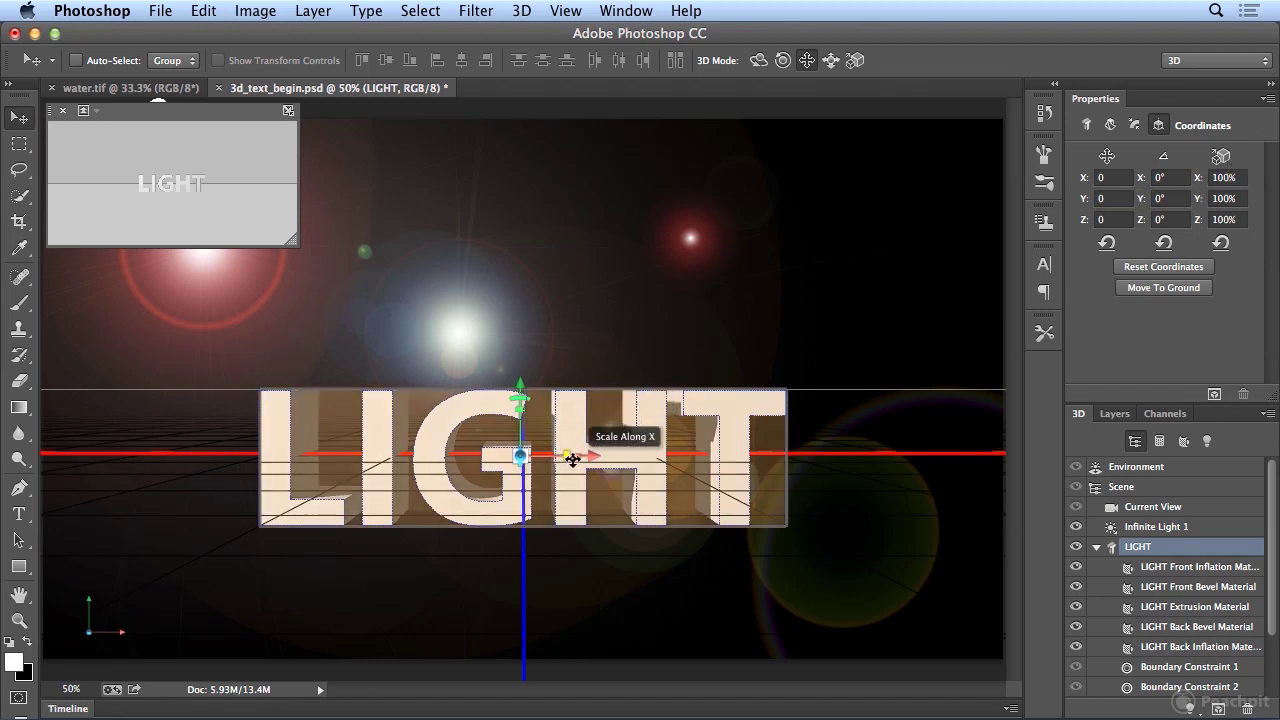
{"action": "left_click_drag", "start_coordinate": [594, 457], "coordinate": [522, 468]}
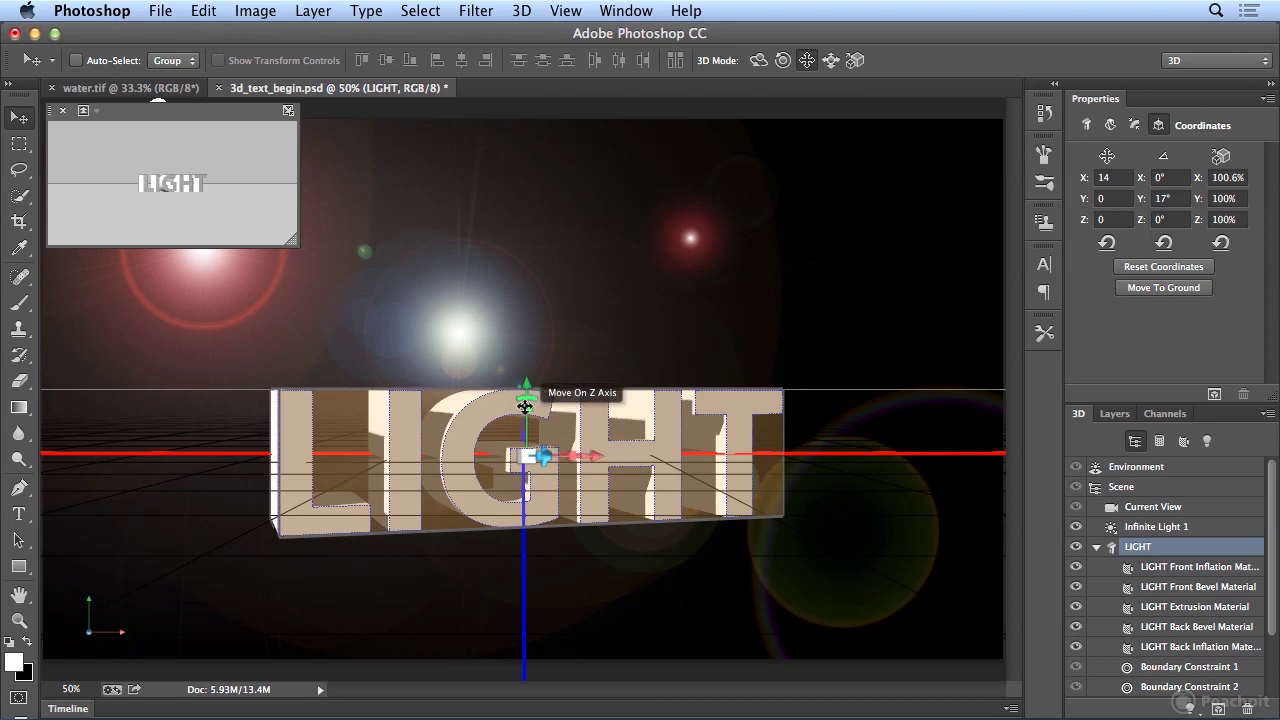
{"action": "left_click_drag", "start_coordinate": [527, 385], "coordinate": [527, 355]}
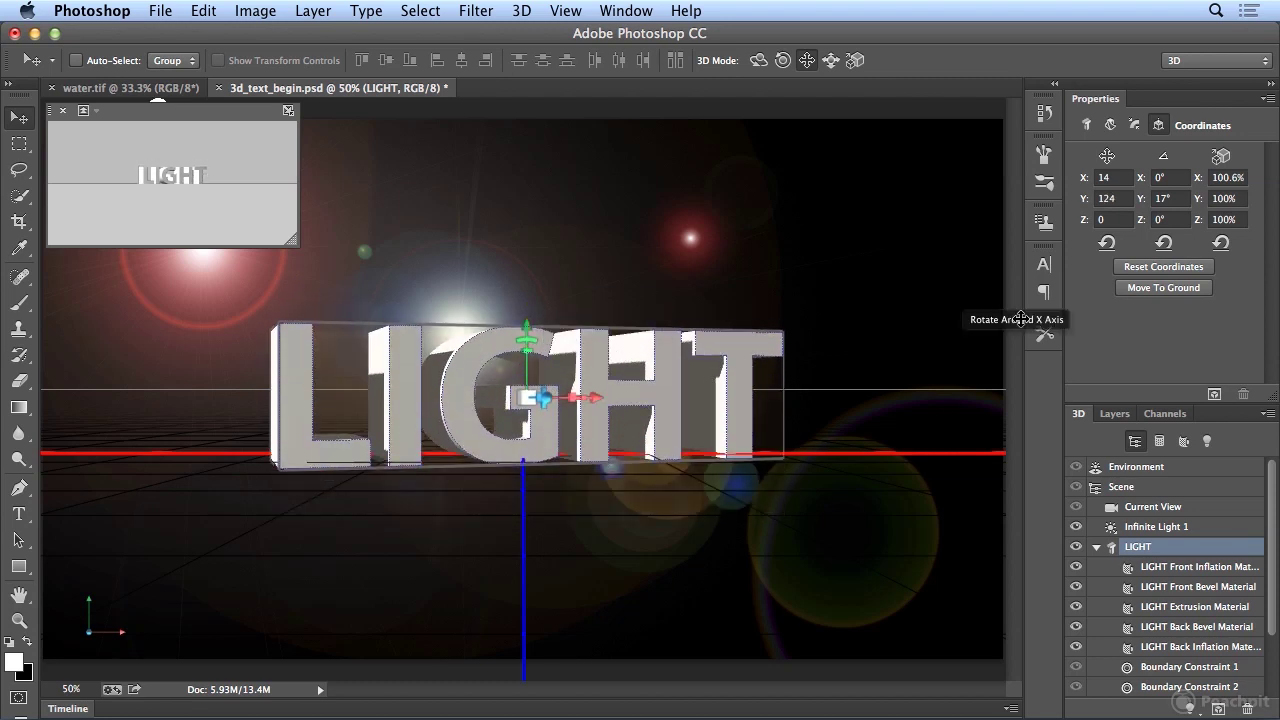
- Toggle the LIGHT mesh's Catch Shadows and Cast Shadows options to compare their effect
{"action": "left_click", "coordinate": [1084, 125]}
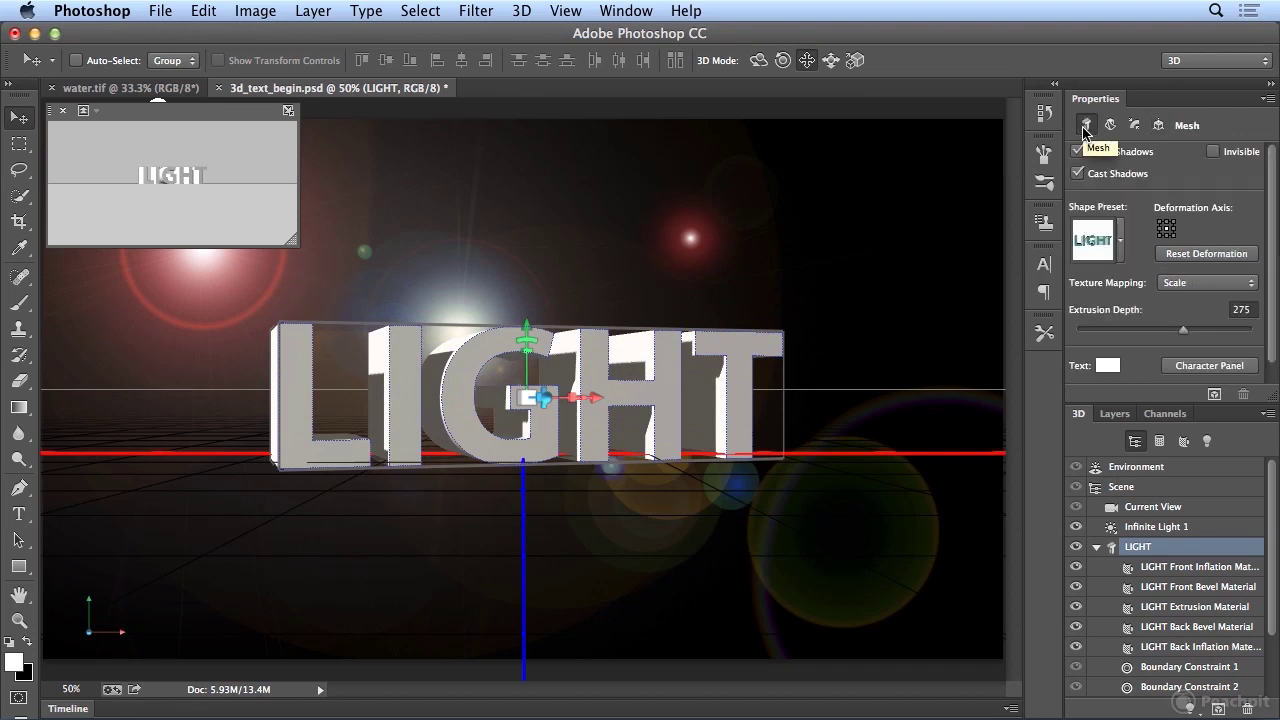
{"action": "left_click", "coordinate": [1125, 158]}
{"action": "left_click", "coordinate": [1124, 153]}
{"action": "left_click", "coordinate": [1121, 176]}
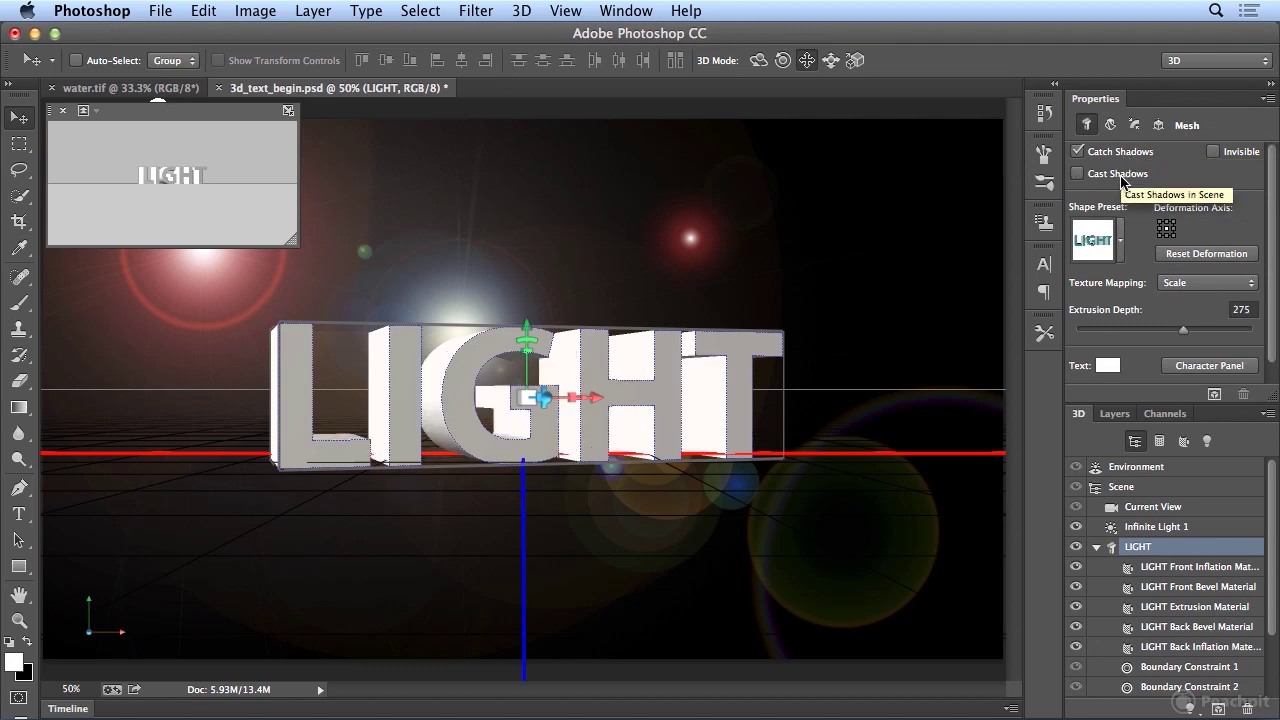
- Try two inflated shape presets on the LIGHT mesh, finishing with the one that has no extrusion depth
{"action": "left_click", "coordinate": [1122, 255]}
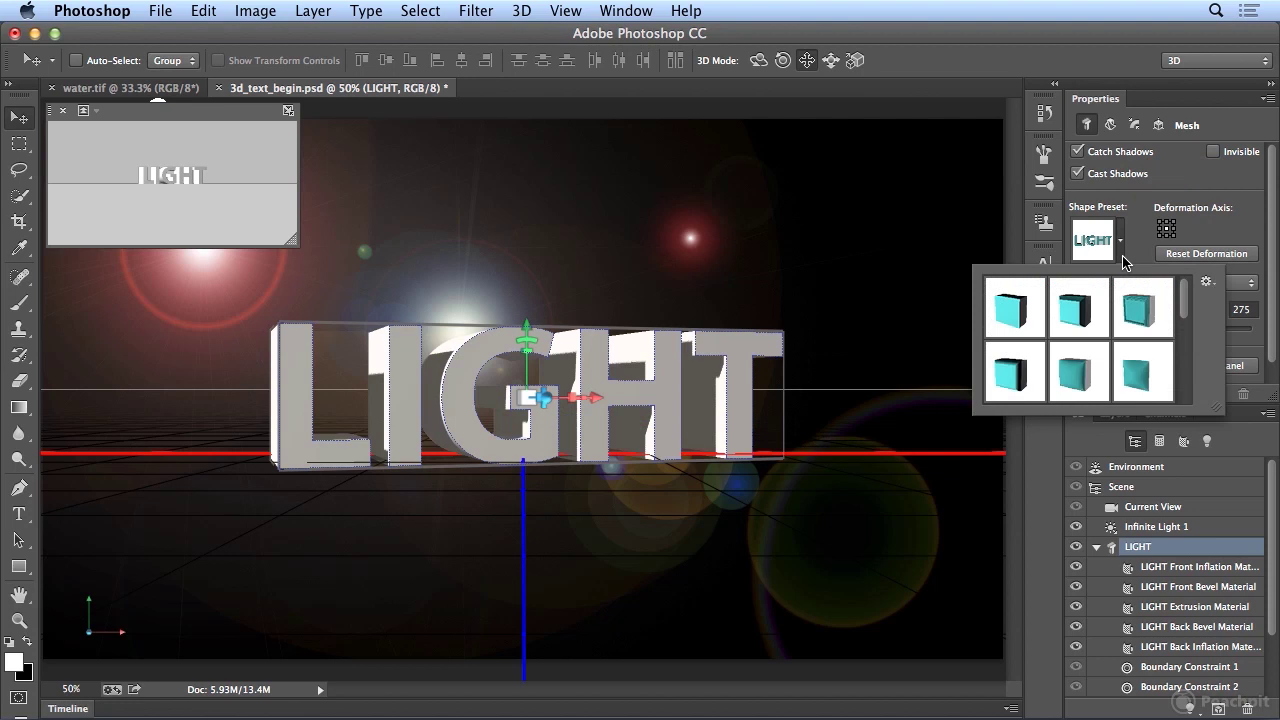
{"action": "left_click", "coordinate": [1087, 384]}
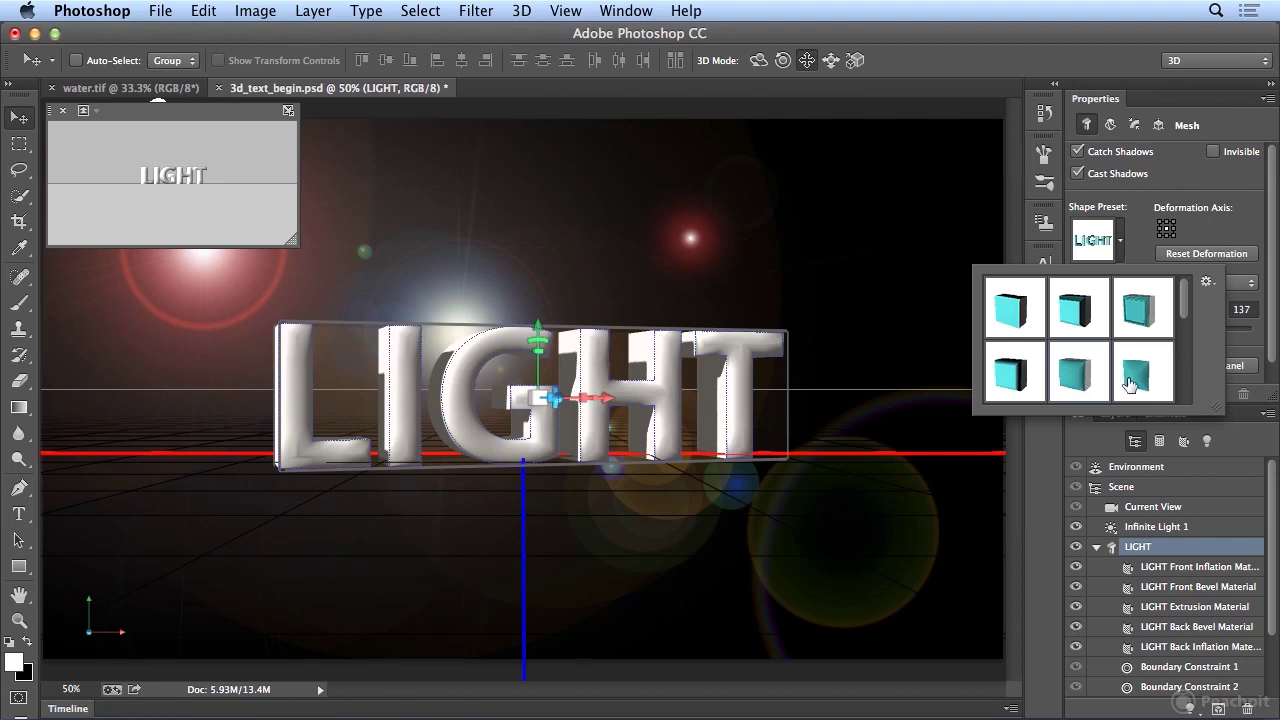
{"action": "left_click", "coordinate": [1130, 384]}
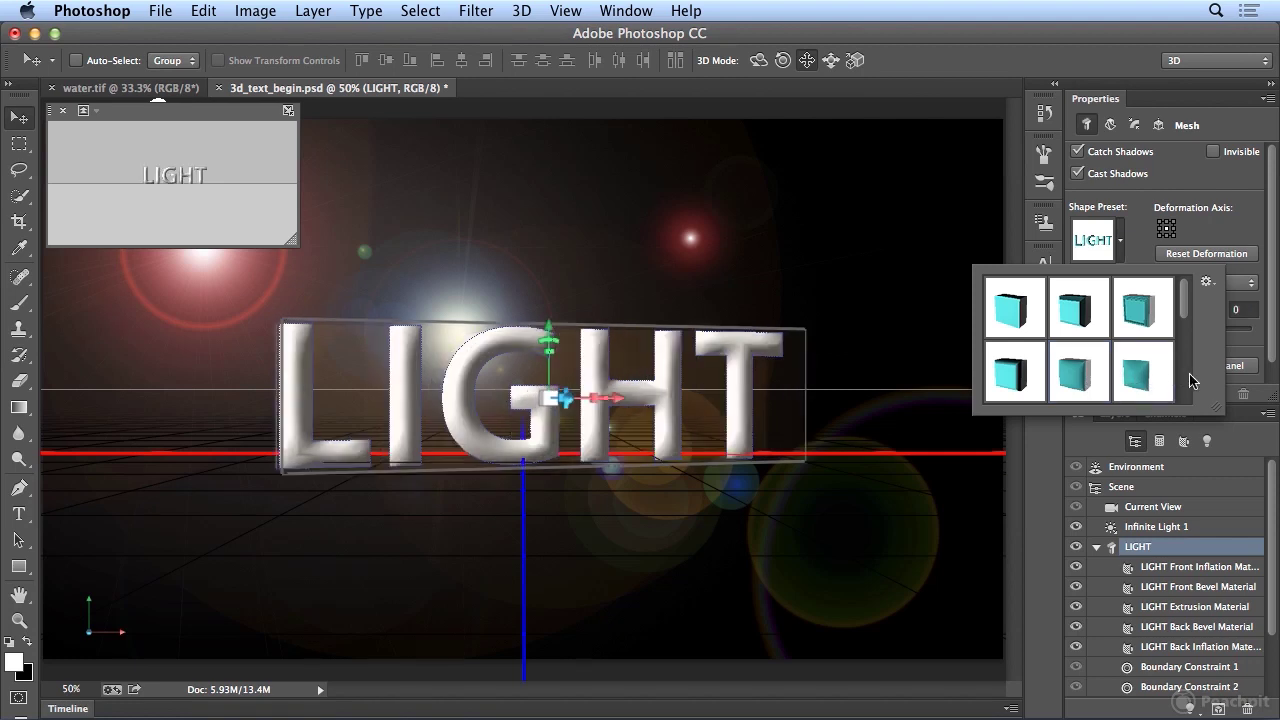
- Try the Twist 90 shape preset and rotate the twisted text about -60° around its Z axis
{"action": "scroll", "coordinate": [1190, 385], "scroll_direction": "down", "scroll_amount": 2}
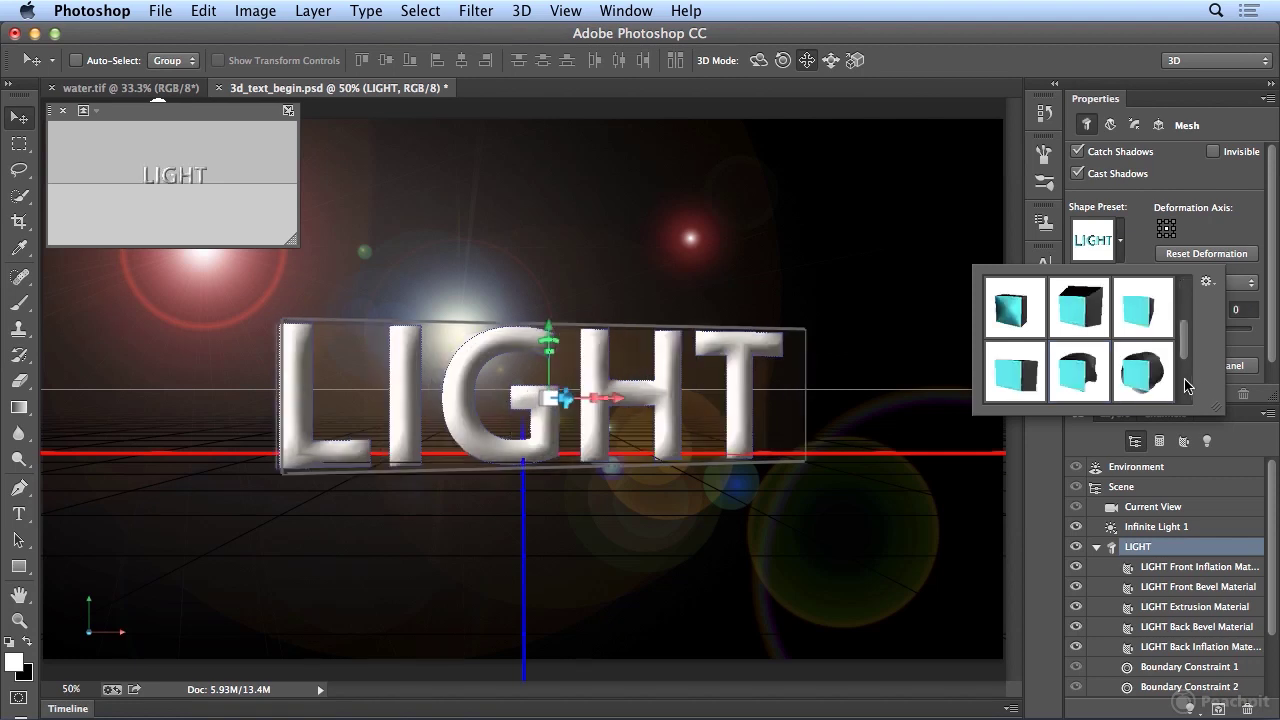
{"action": "left_click", "coordinate": [1087, 384]}
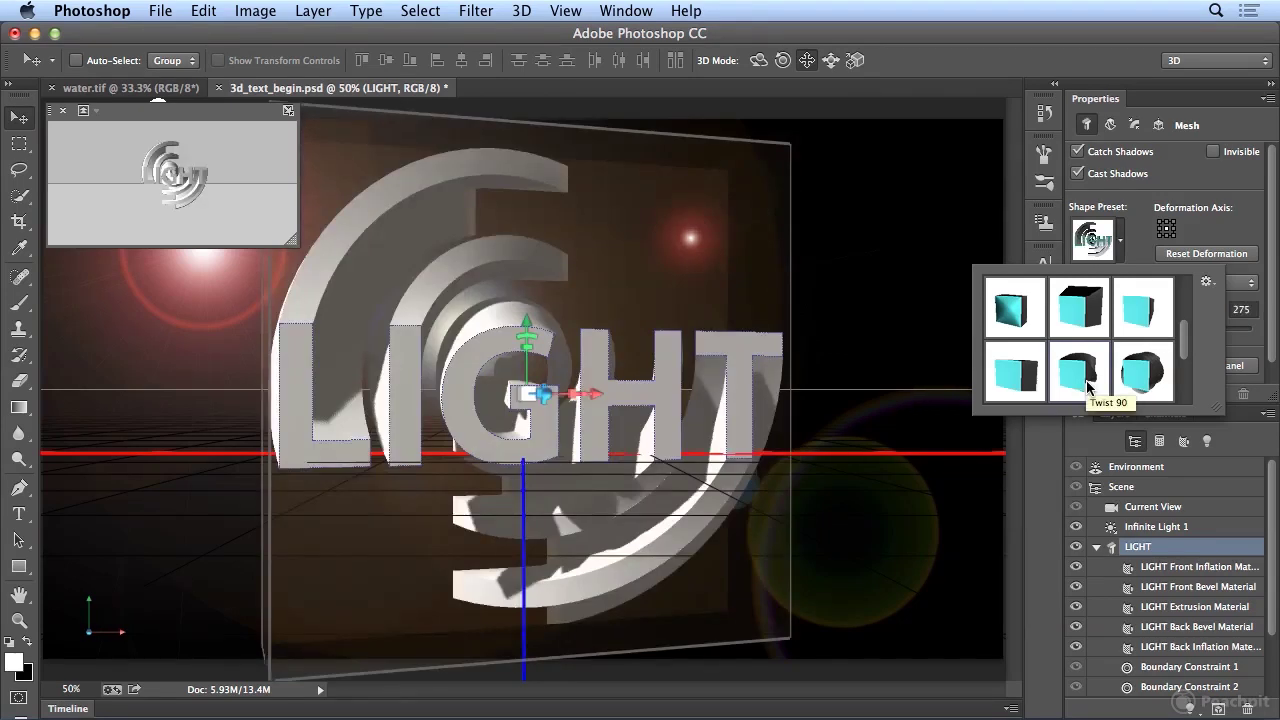
{"action": "mouse_move", "coordinate": [578, 394]}
{"action": "left_mouse_down"}
{"action": "mouse_move", "coordinate": [597, 380]}
{"action": "mouse_move", "coordinate": [541, 397]}
{"action": "mouse_move", "coordinate": [566, 398]}
{"action": "left_mouse_up"}
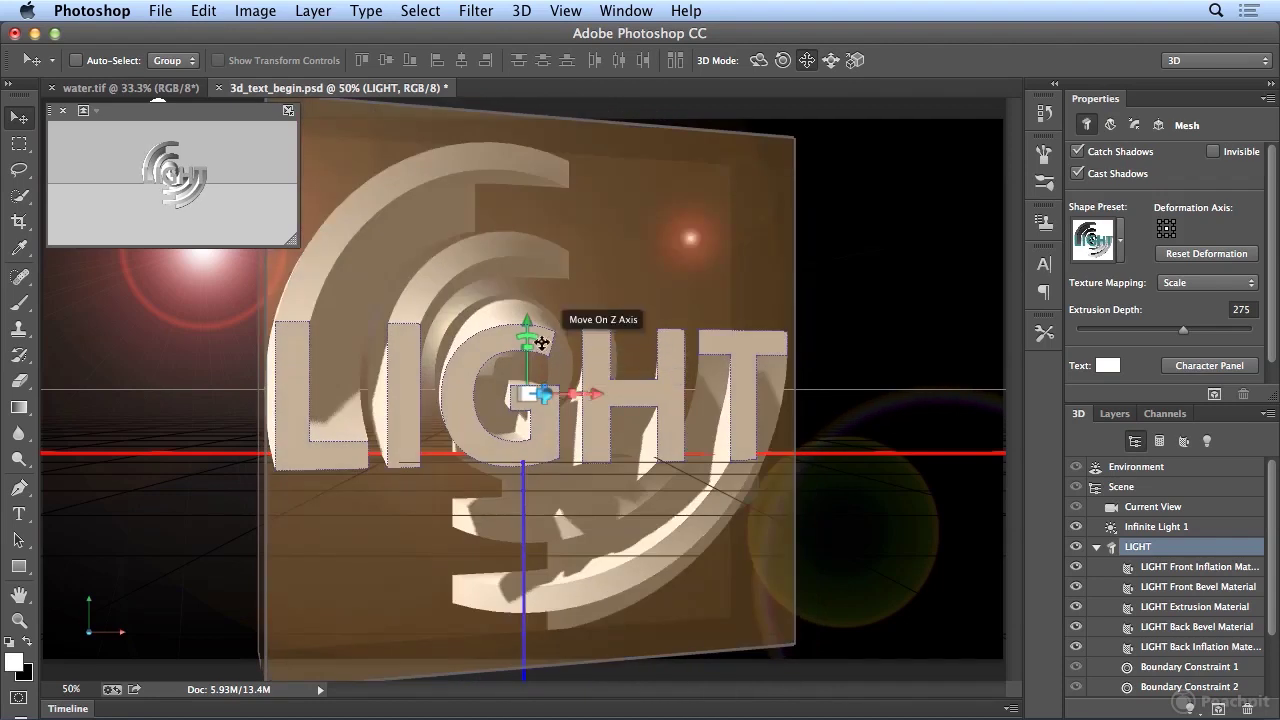
{"action": "left_click_drag", "start_coordinate": [550, 350], "coordinate": [486, 381]}
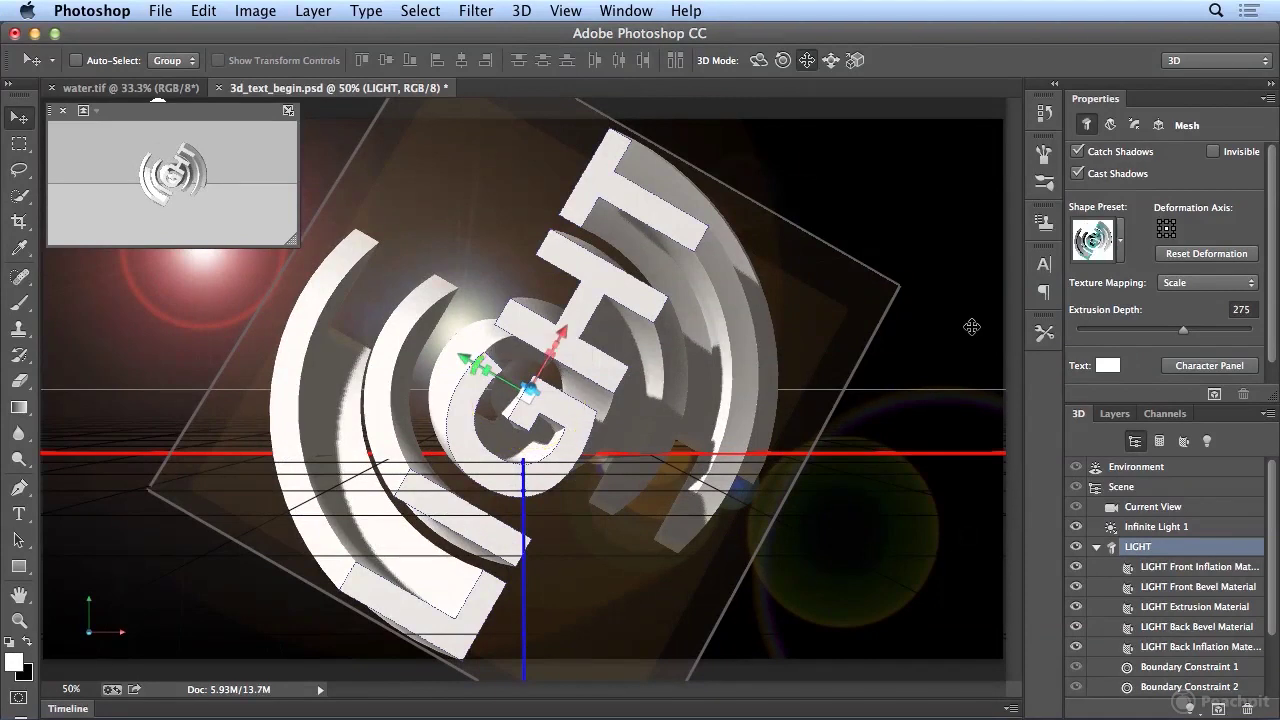
- Apply the first shape preset, a plain straight extrusion, to the LIGHT mesh
{"action": "left_click", "coordinate": [1121, 250]}
{"action": "scroll", "coordinate": [1182, 335], "scroll_direction": "down", "scroll_amount": 2}
{"action": "scroll", "coordinate": [1182, 335], "scroll_direction": "up", "scroll_amount": 2}
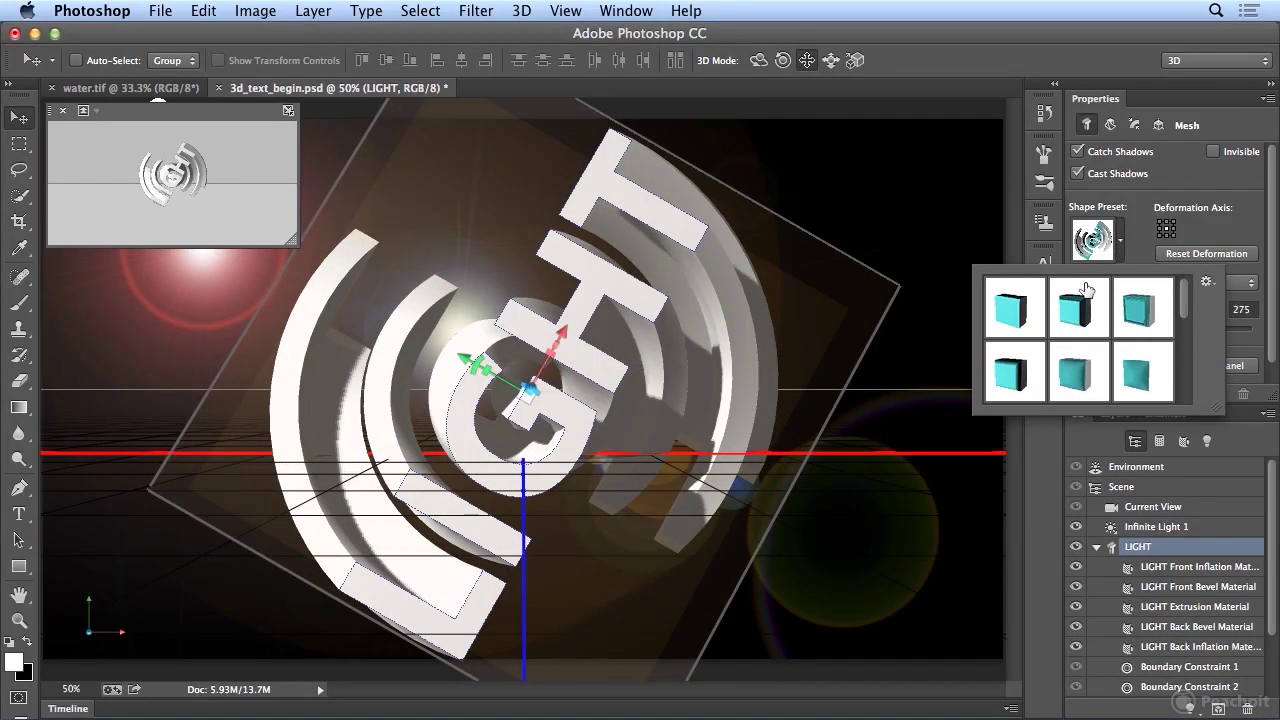
{"action": "left_click", "coordinate": [1012, 309]}
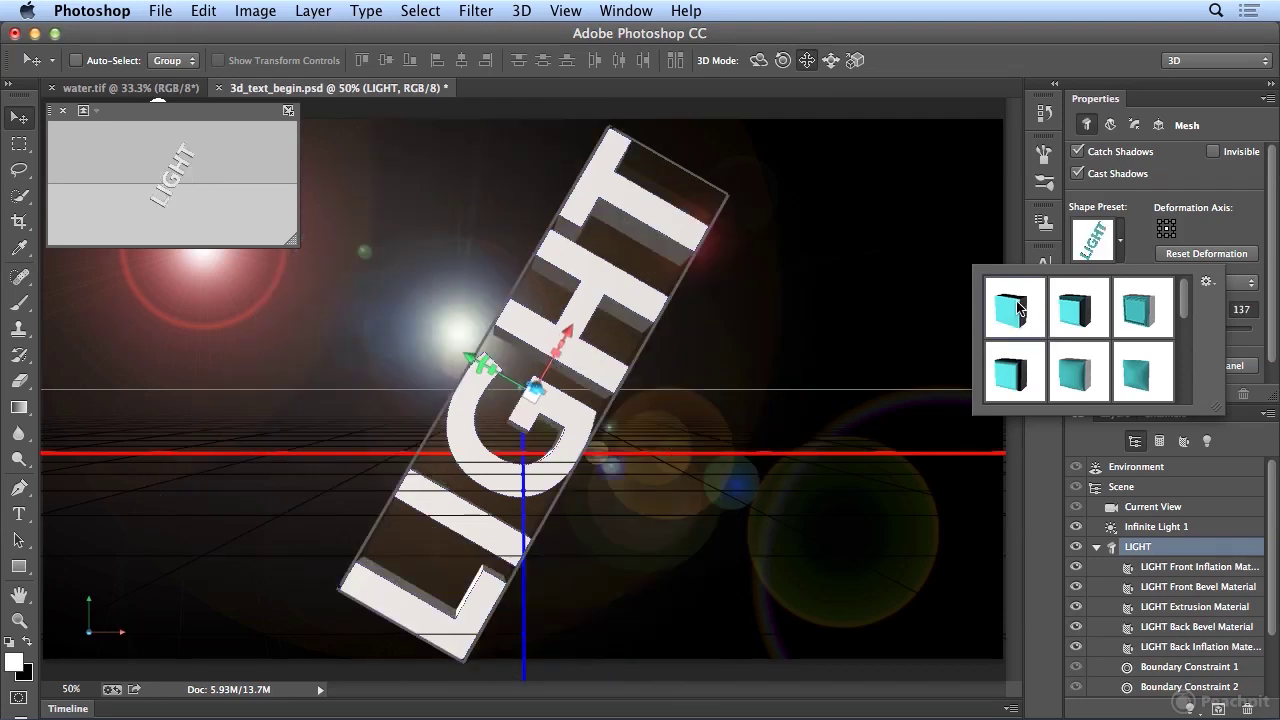
- Reset the LIGHT mesh's coordinates and repose it at about 19.9° around Y, raised to 100 on Y
{"action": "left_click", "coordinate": [1158, 125]}
{"action": "left_click", "coordinate": [1158, 125]}
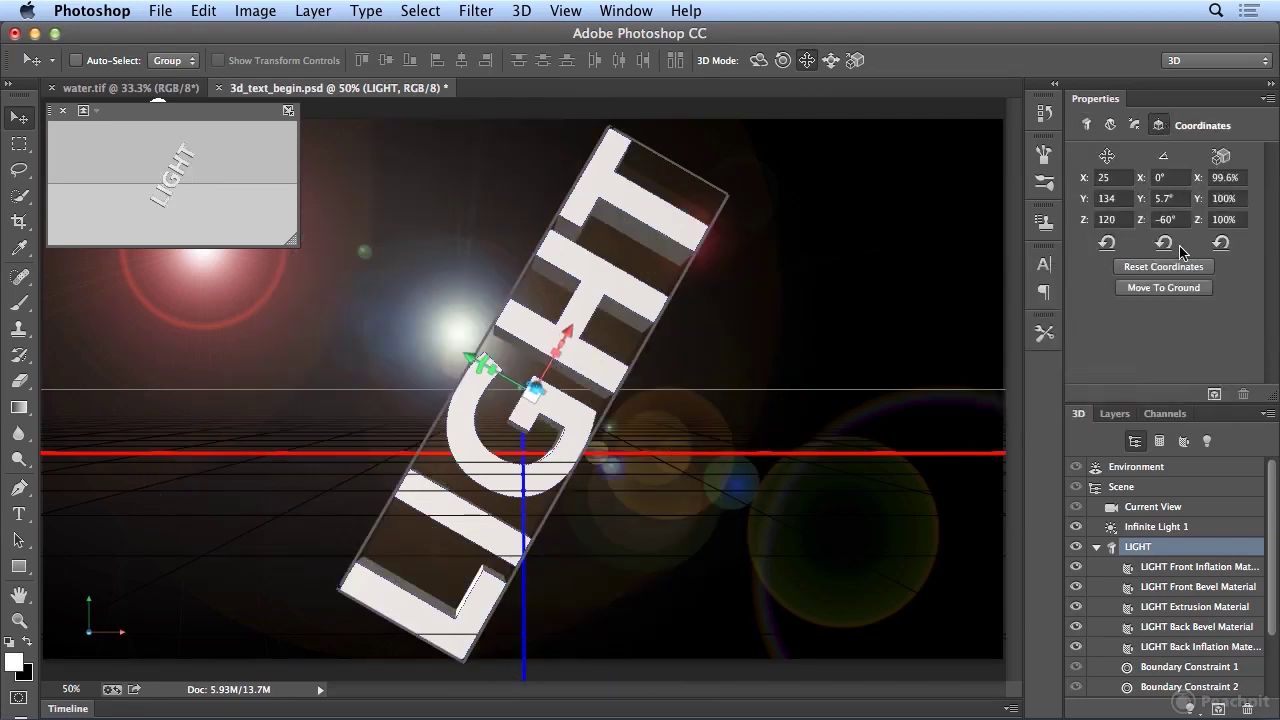
{"action": "left_click", "coordinate": [1177, 268]}
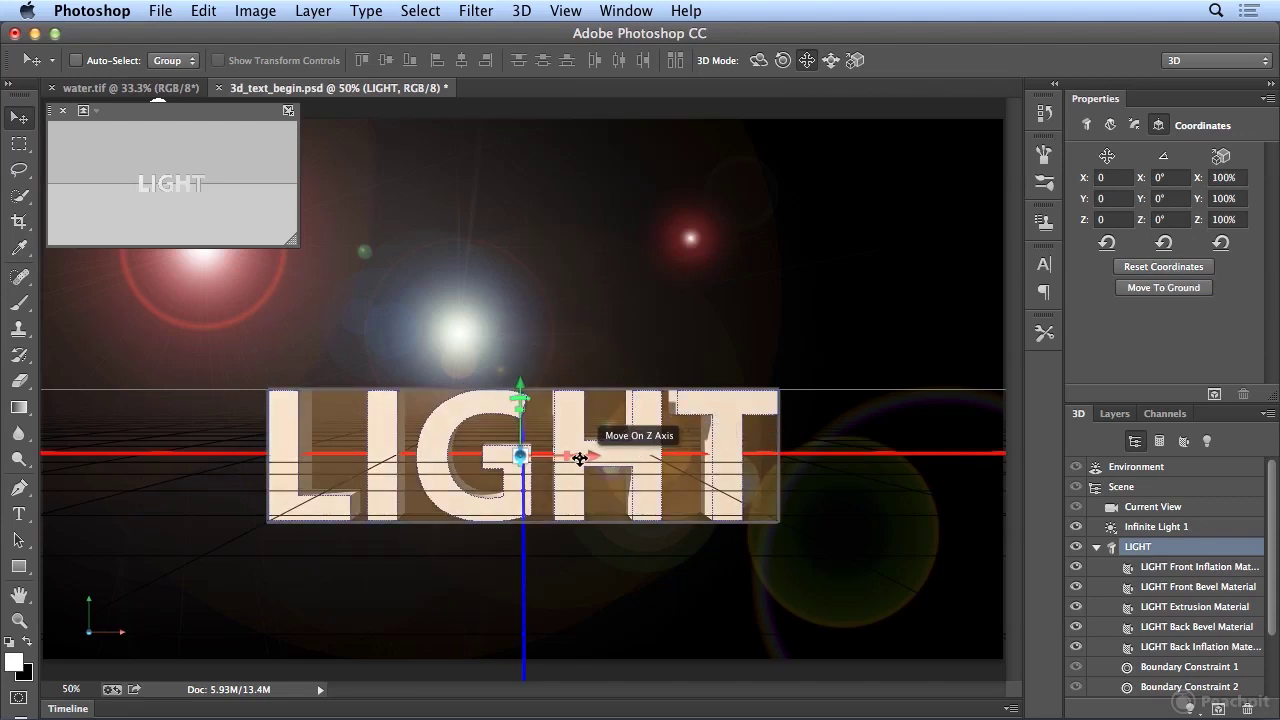
{"action": "left_click_drag", "start_coordinate": [584, 470], "coordinate": [512, 468]}
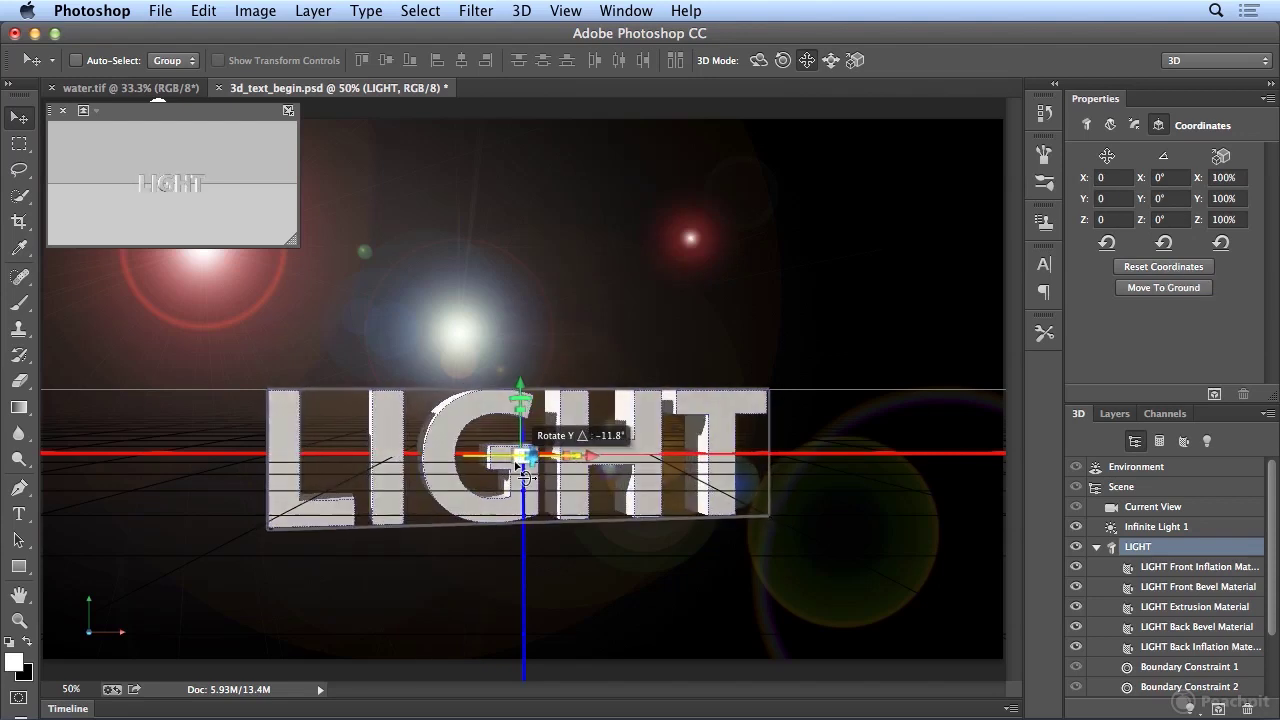
{"action": "left_click_drag", "start_coordinate": [522, 388], "coordinate": [522, 342]}
{"action": "left_click_drag", "start_coordinate": [576, 412], "coordinate": [536, 410]}
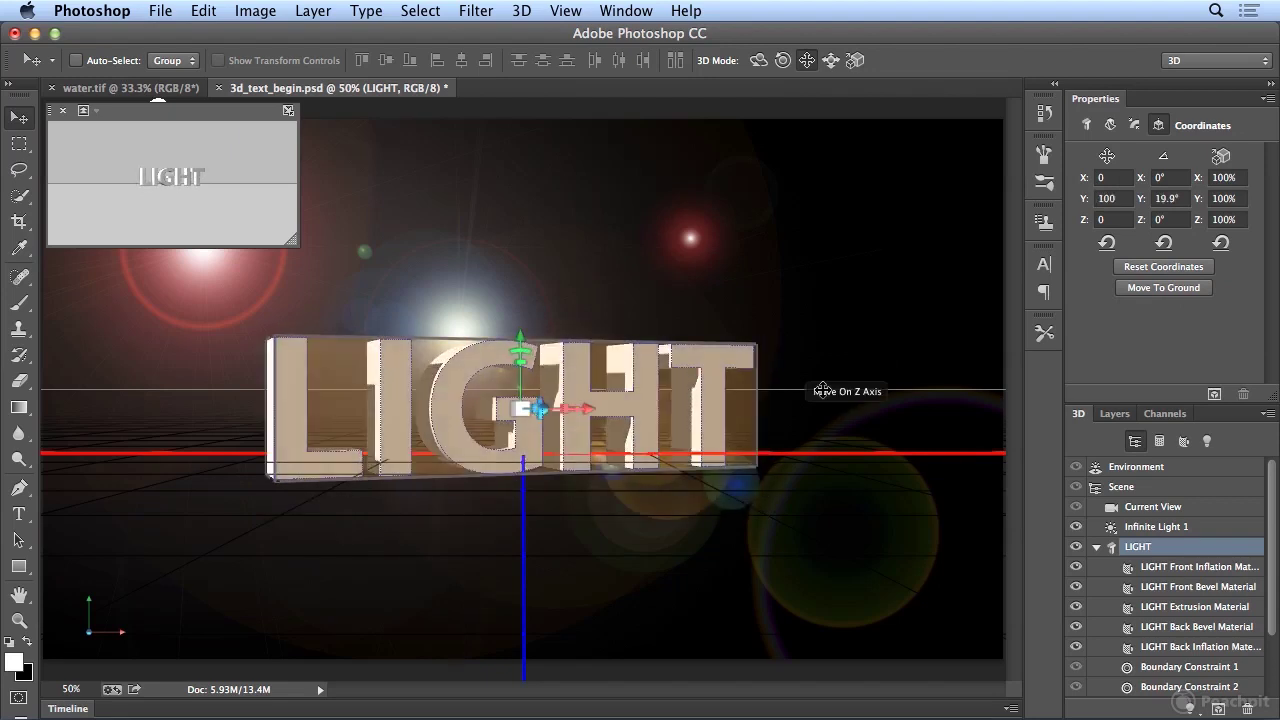
- Raise the LIGHT mesh's taper to 102% and try a twist, then set the twist back to 0°
{"action": "left_click", "coordinate": [1086, 125]}
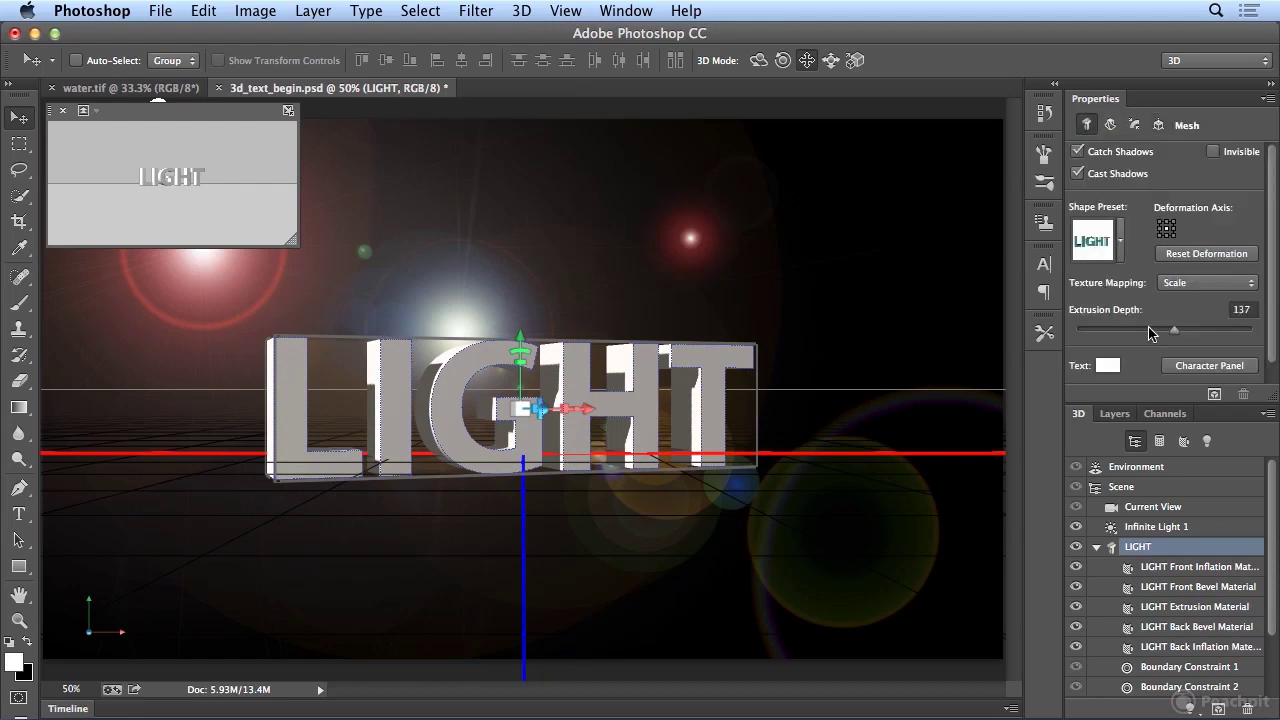
{"action": "left_click_drag", "start_coordinate": [1275, 289], "coordinate": [1275, 333]}
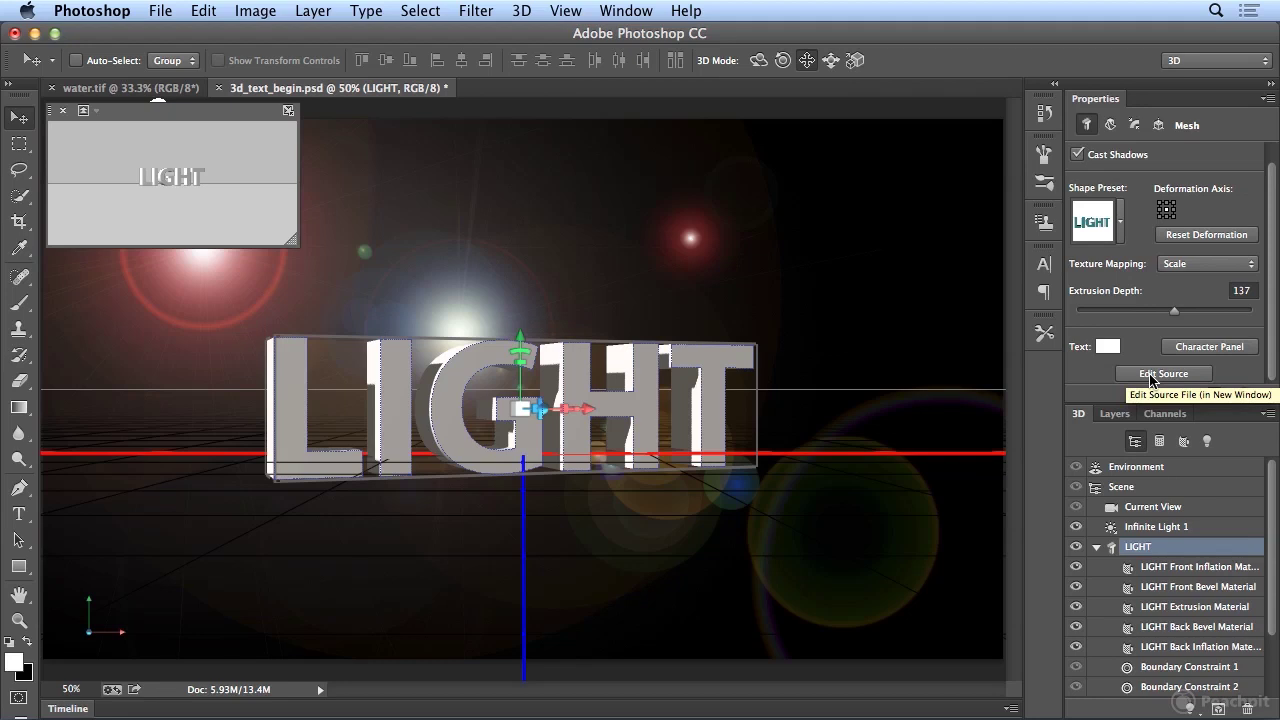
{"action": "left_click", "coordinate": [1110, 125]}
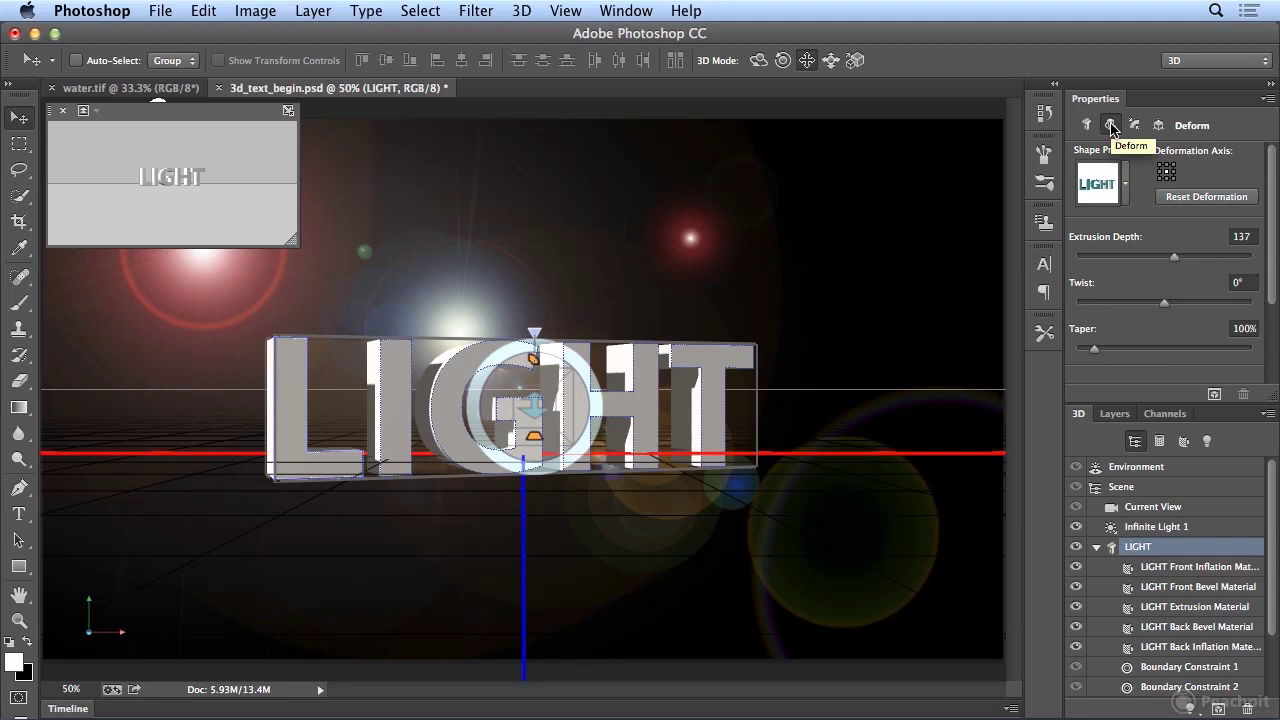
{"action": "left_click", "coordinate": [1126, 186]}
{"action": "left_click", "coordinate": [1127, 189]}
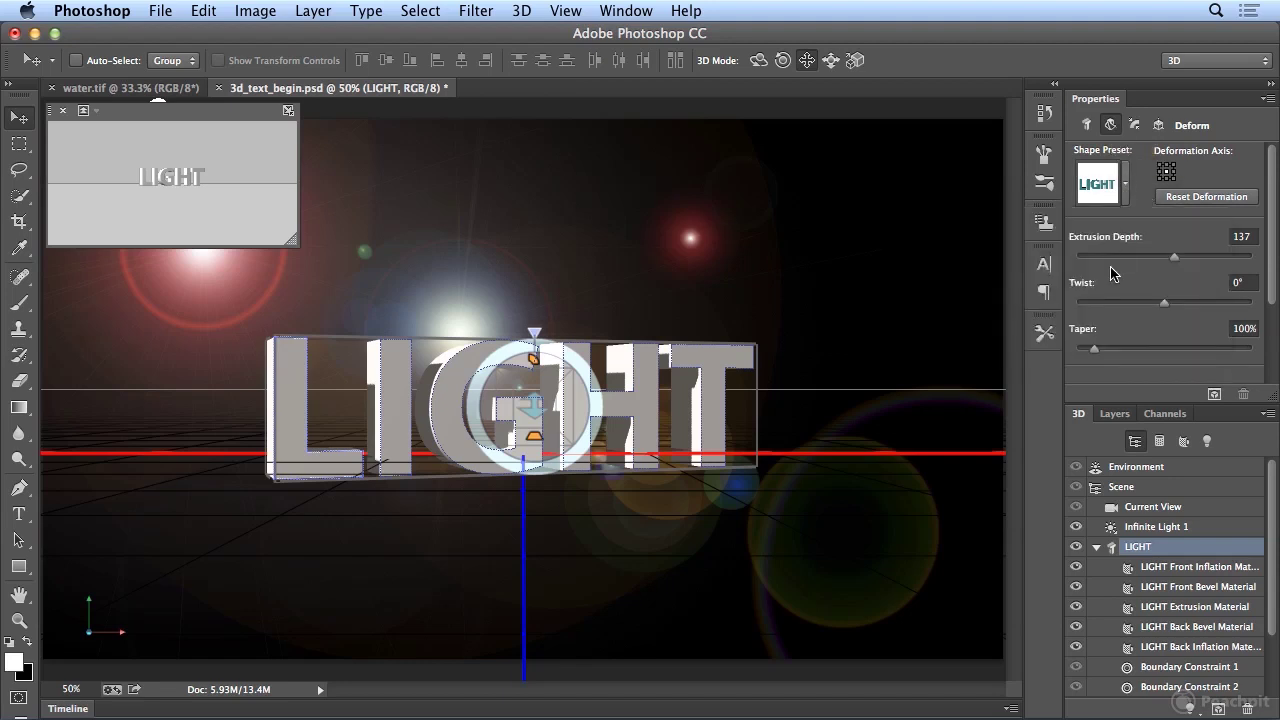
{"action": "mouse_move", "coordinate": [1097, 355]}
{"action": "left_mouse_down"}
{"action": "mouse_move", "coordinate": [1125, 352]}
{"action": "mouse_move", "coordinate": [1097, 352]}
{"action": "left_mouse_up"}
{"action": "mouse_move", "coordinate": [1164, 302]}
{"action": "left_mouse_down"}
{"action": "mouse_move", "coordinate": [1125, 302]}
{"action": "mouse_move", "coordinate": [1161, 302]}
{"action": "left_mouse_up"}
{"action": "type", "text": "0"}
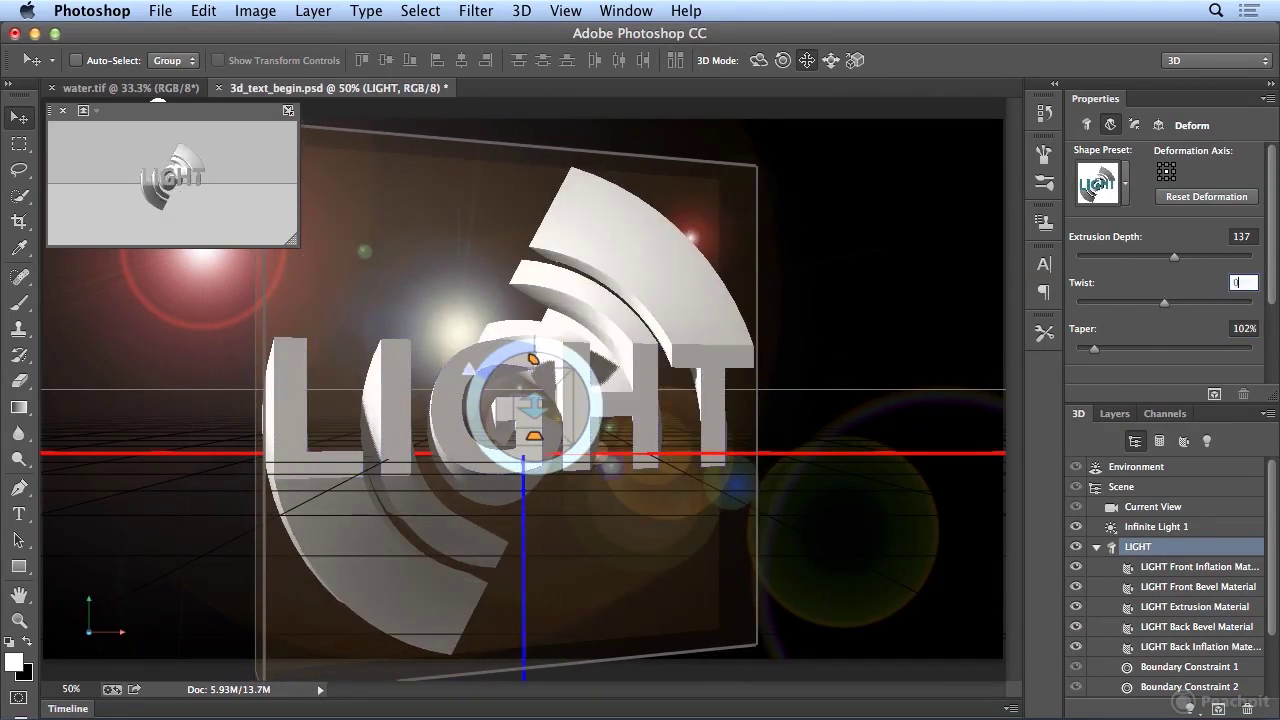
{"action": "key", "text": "Tab"}
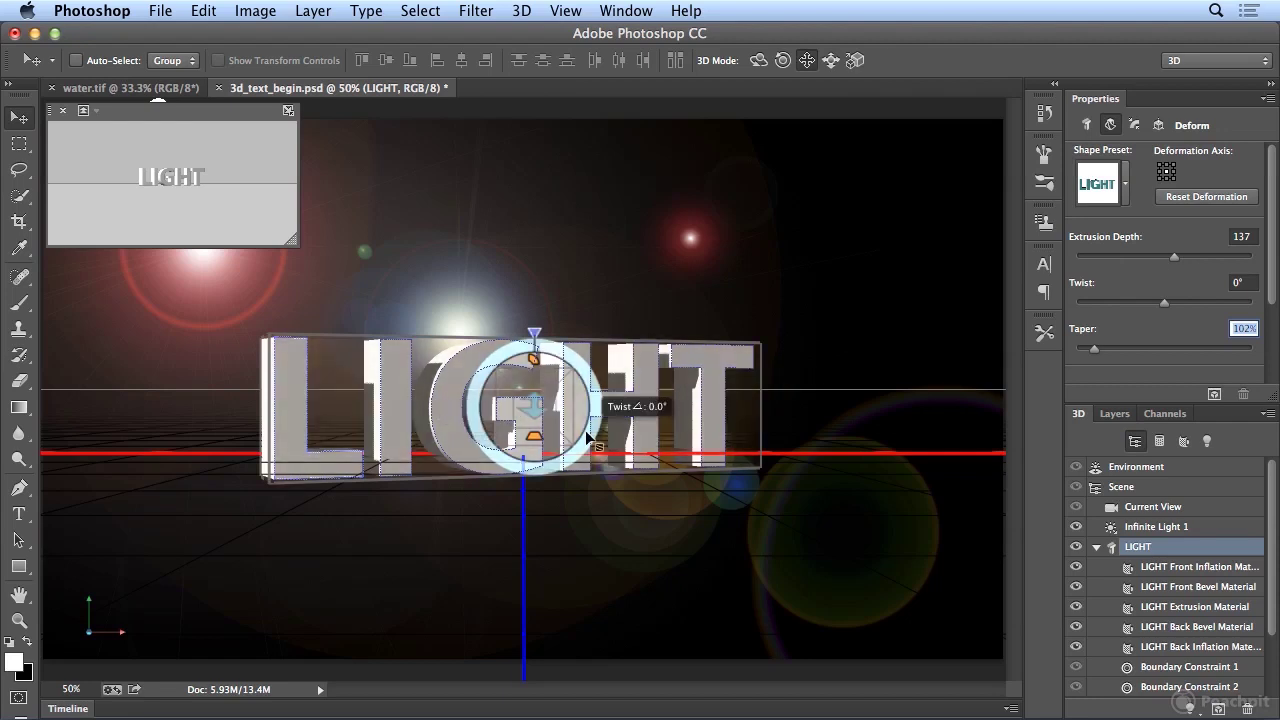
- Check the mesh-only and whole-scene listings, then filter the 3D scene list to show only materials
{"action": "left_click", "coordinate": [1160, 442]}
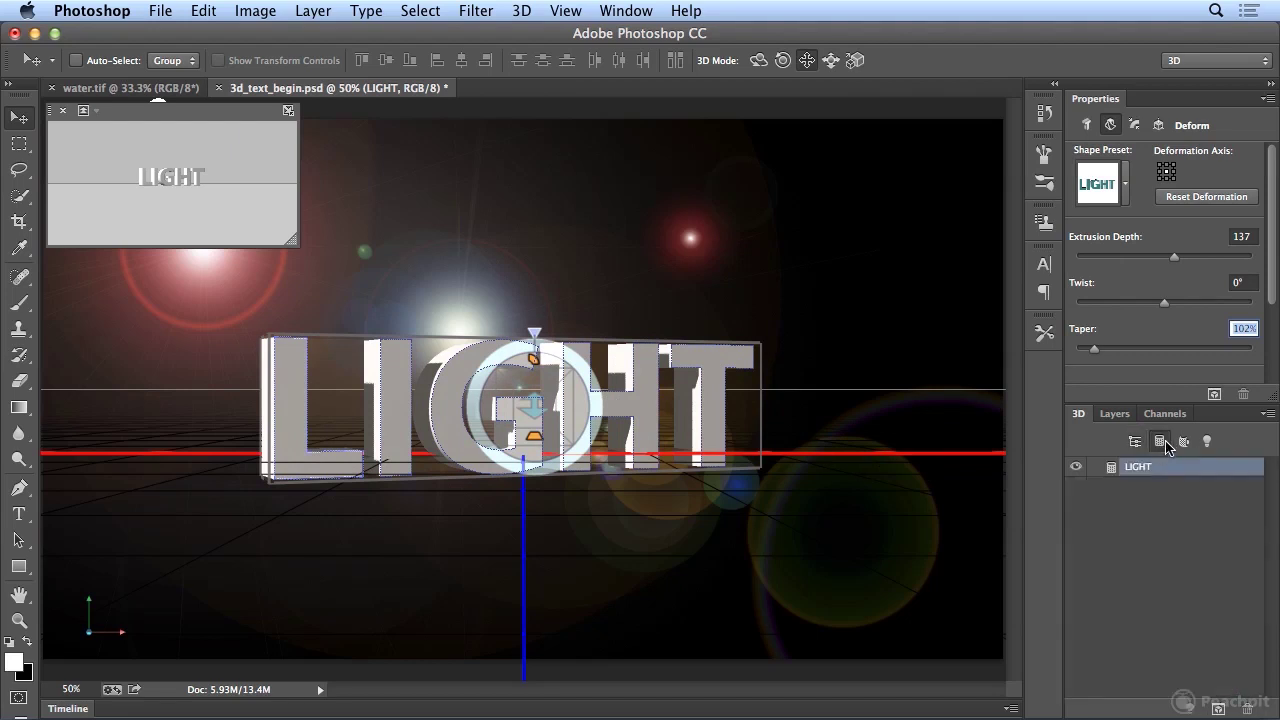
{"action": "left_click", "coordinate": [1149, 467]}
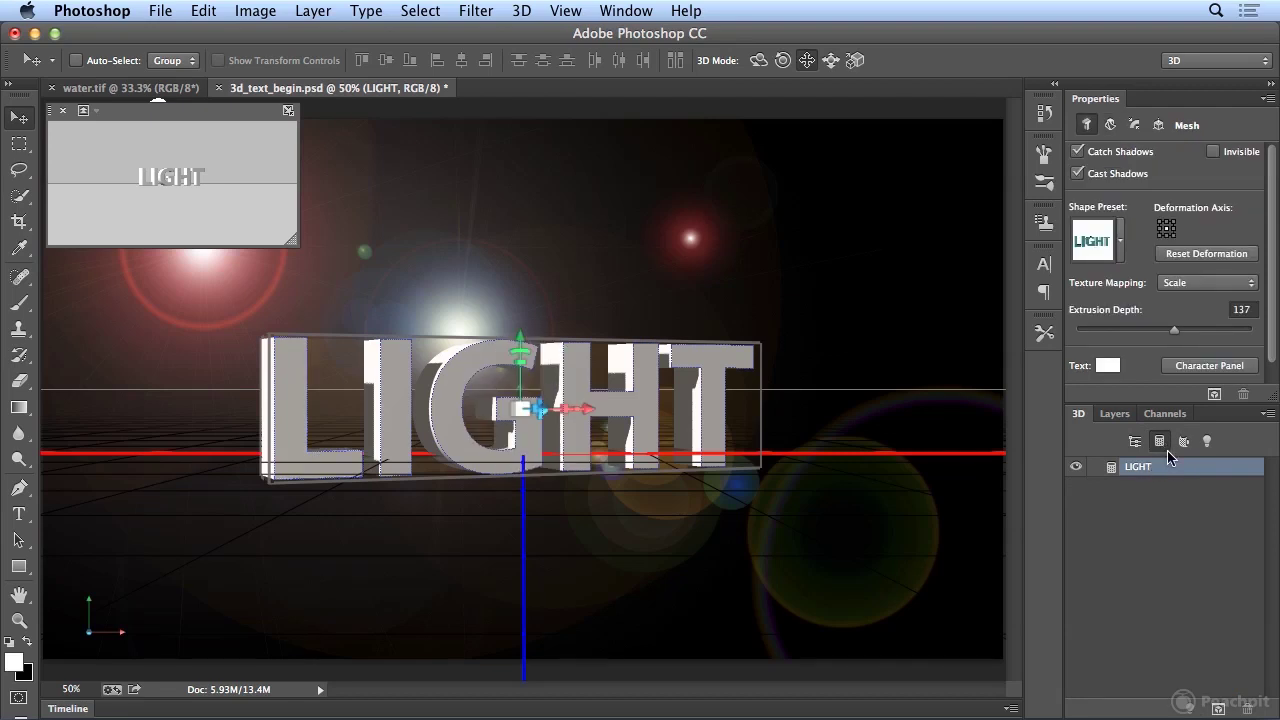
{"action": "left_click", "coordinate": [1164, 446]}
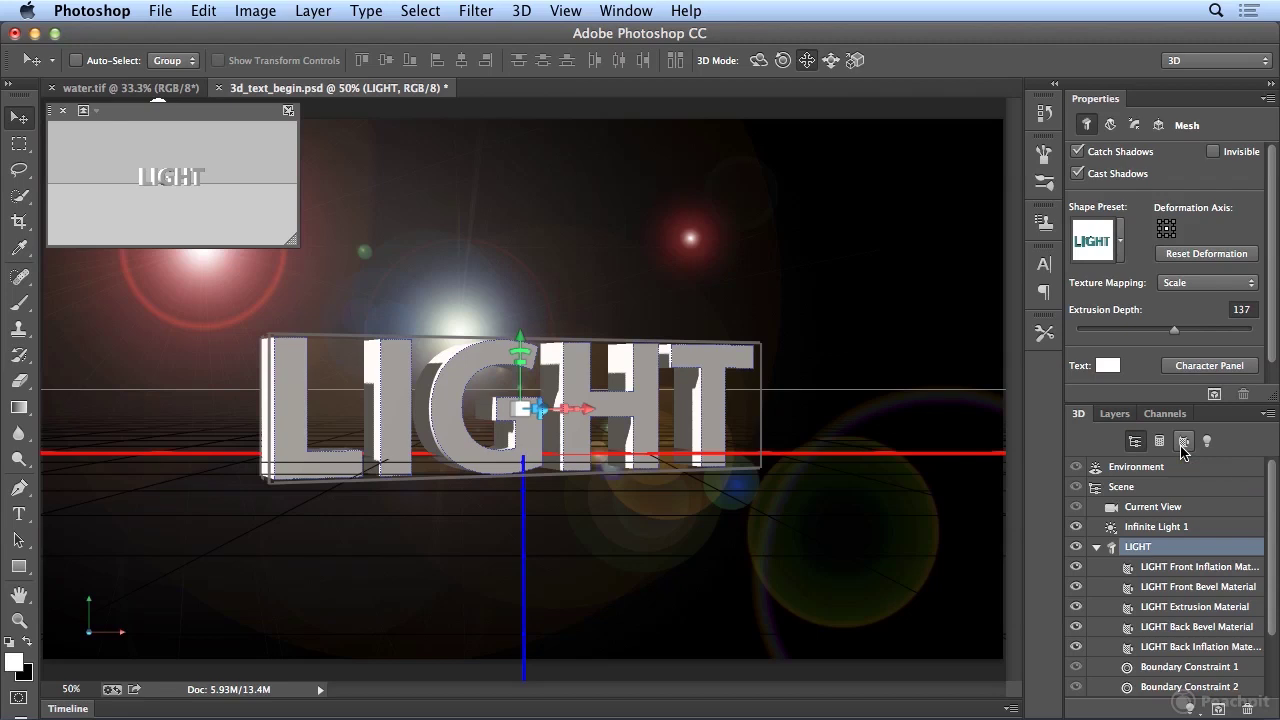
{"action": "left_click", "coordinate": [1182, 446]}
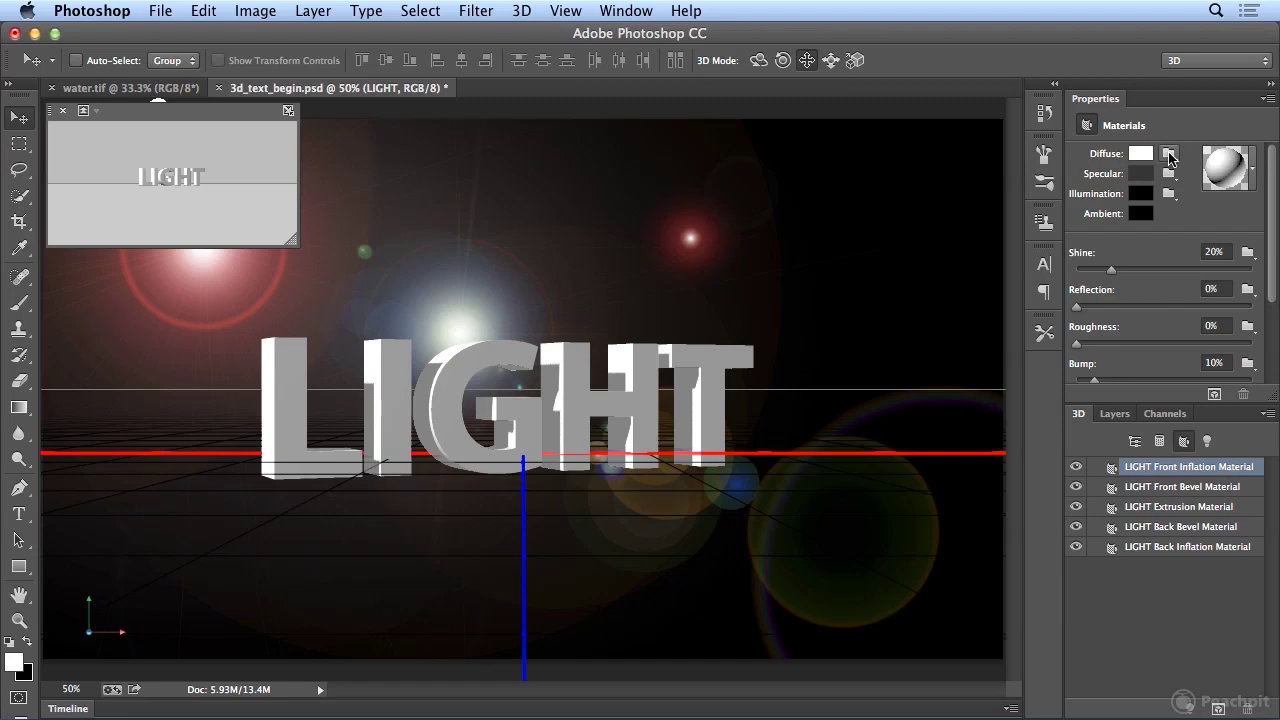
{"action": "left_click", "coordinate": [1168, 155]}
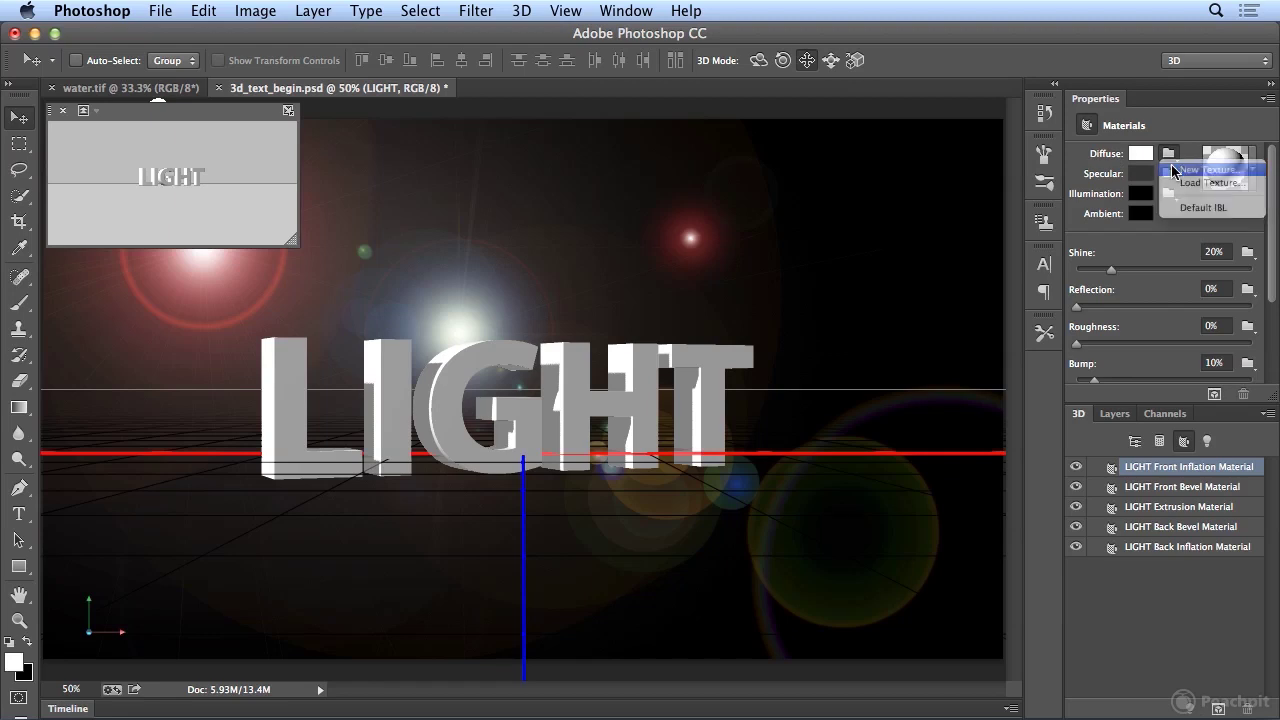
{"action": "left_click", "coordinate": [1176, 171]}
{"action": "key", "text": "Return"}
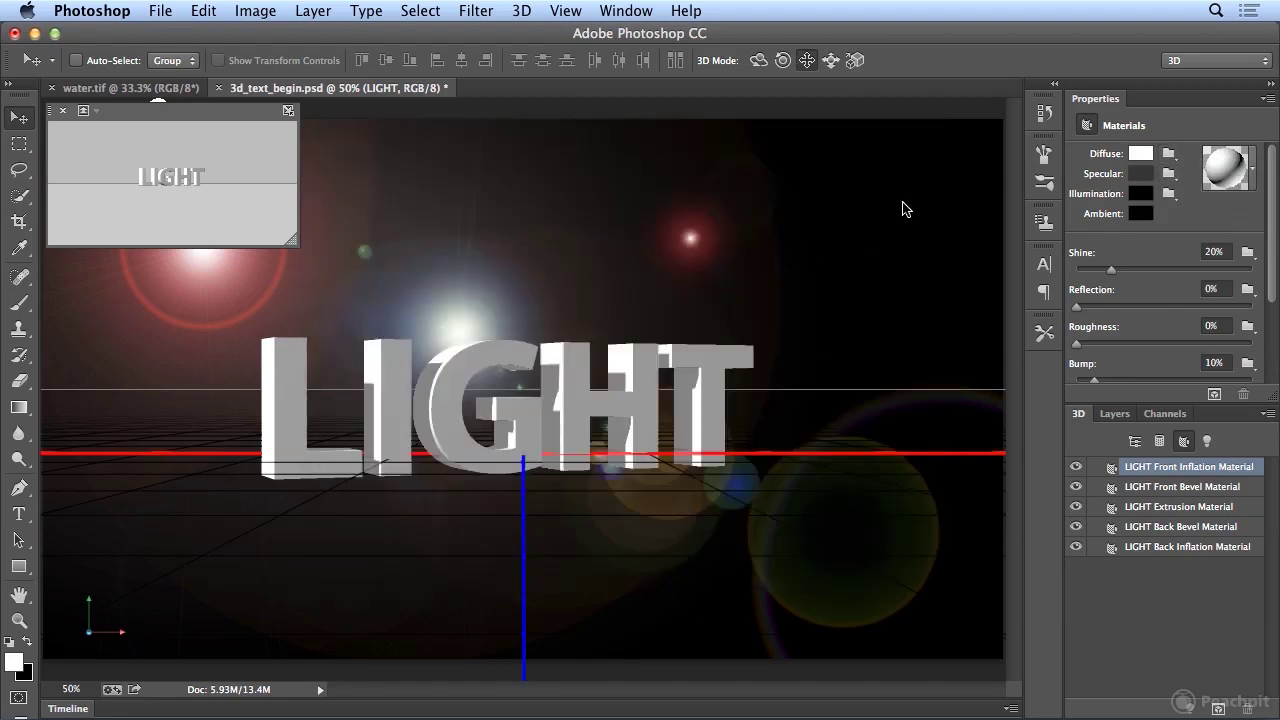
- Load water.tif as the diffuse texture of the LIGHT Front Inflation Material
{"action": "left_click", "coordinate": [1170, 155]}
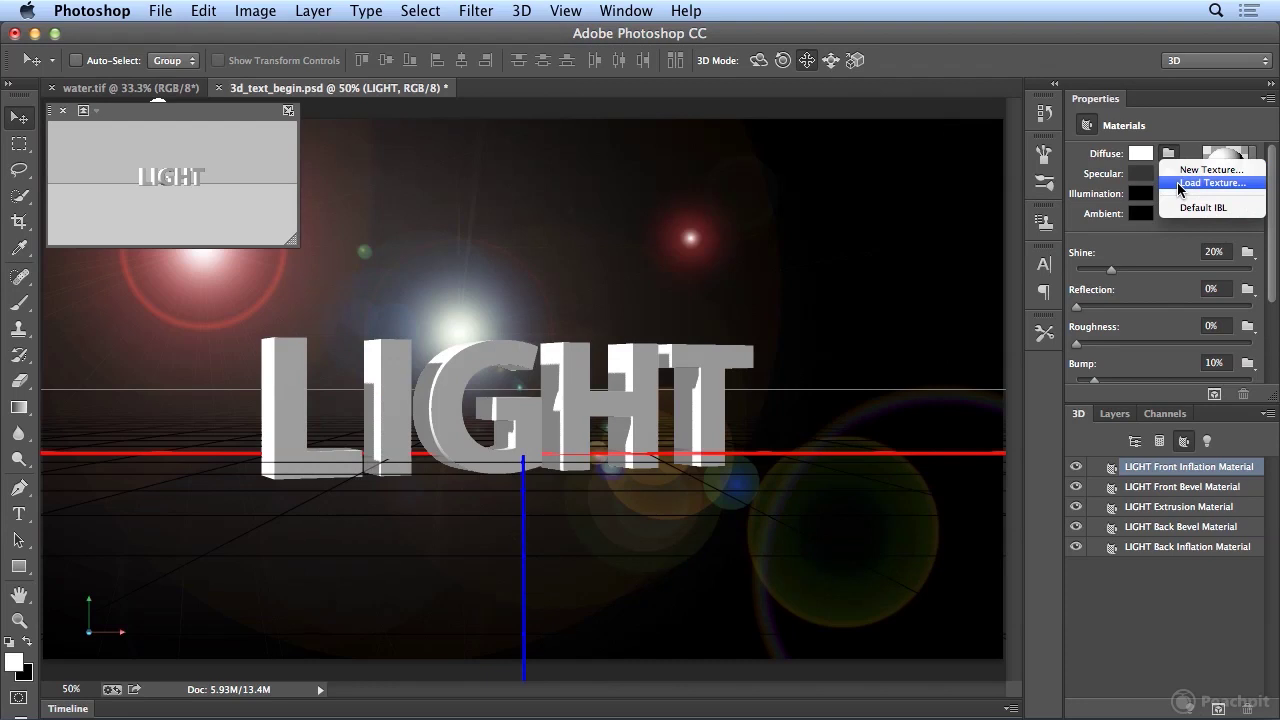
{"action": "left_click", "coordinate": [1179, 184]}
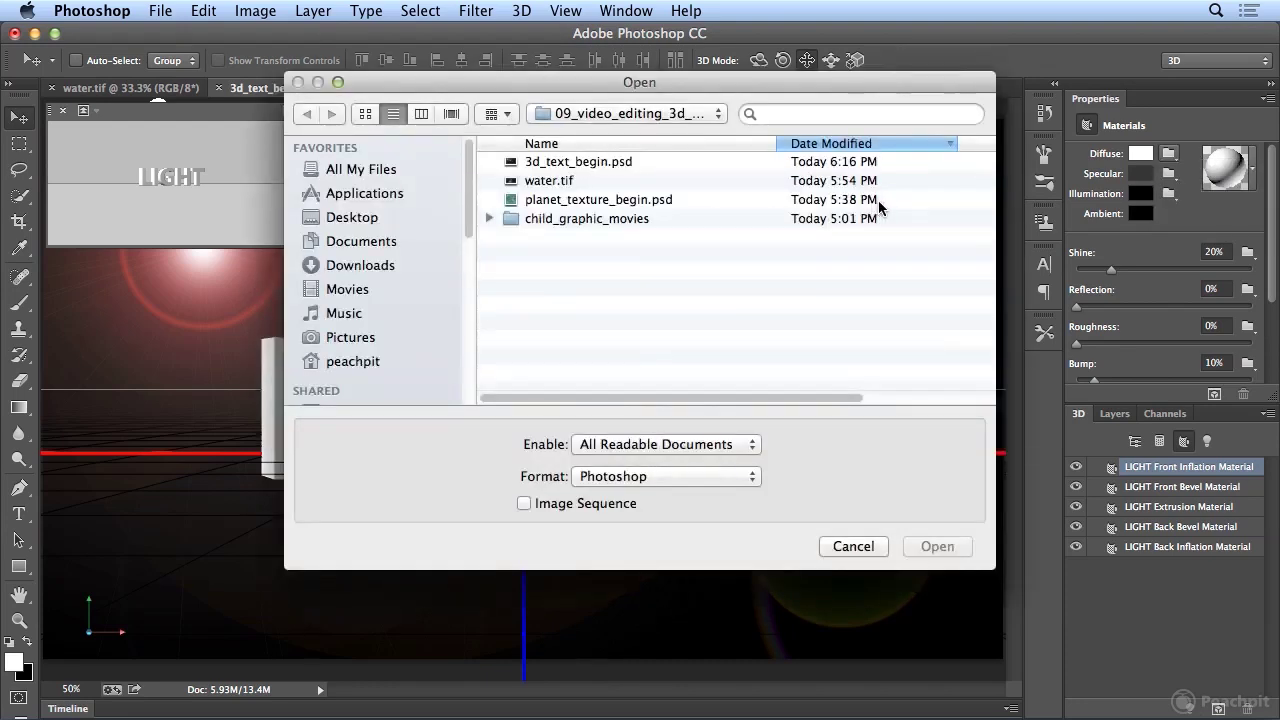
{"action": "left_click", "coordinate": [583, 183]}
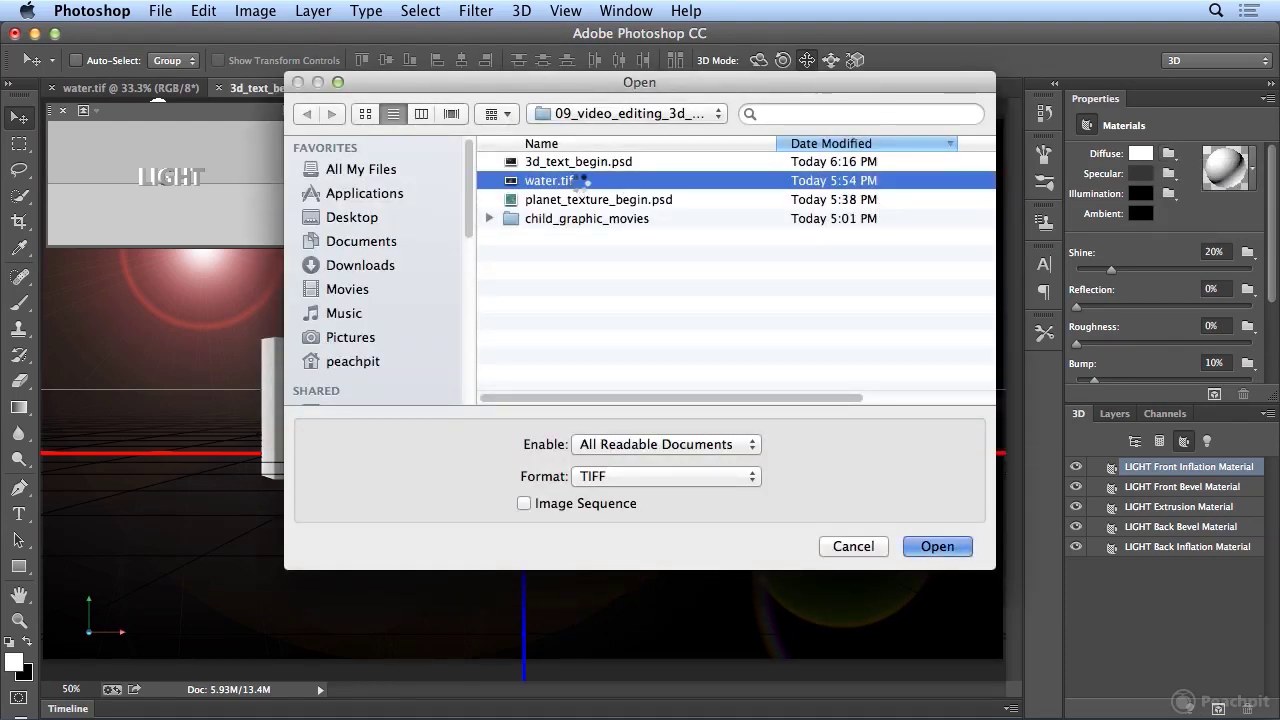
{"action": "double_click", "coordinate": [583, 183]}
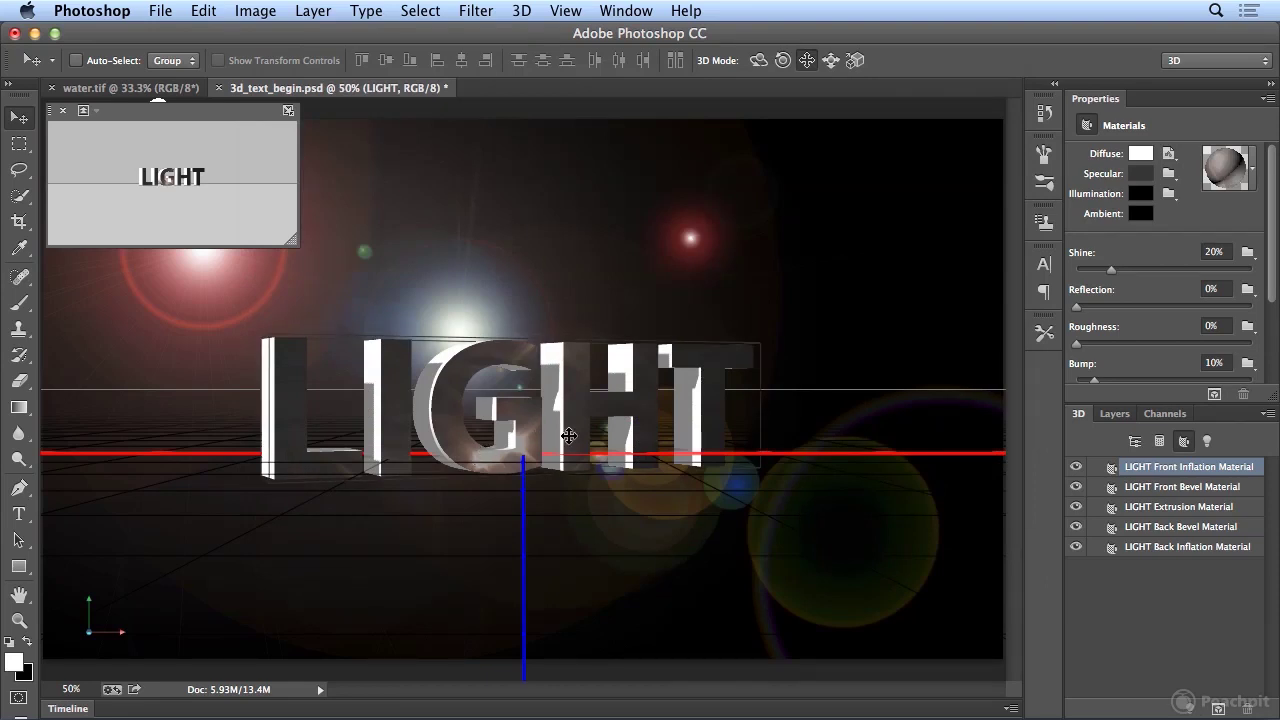
- Select the LIGHT mesh and move it slightly along its X axis in the positive direction
{"action": "left_click", "coordinate": [543, 412]}
{"action": "mouse_move", "coordinate": [588, 410]}
{"action": "left_mouse_down"}
{"action": "mouse_move", "coordinate": [575, 410]}
{"action": "mouse_move", "coordinate": [595, 410]}
{"action": "left_mouse_up"}
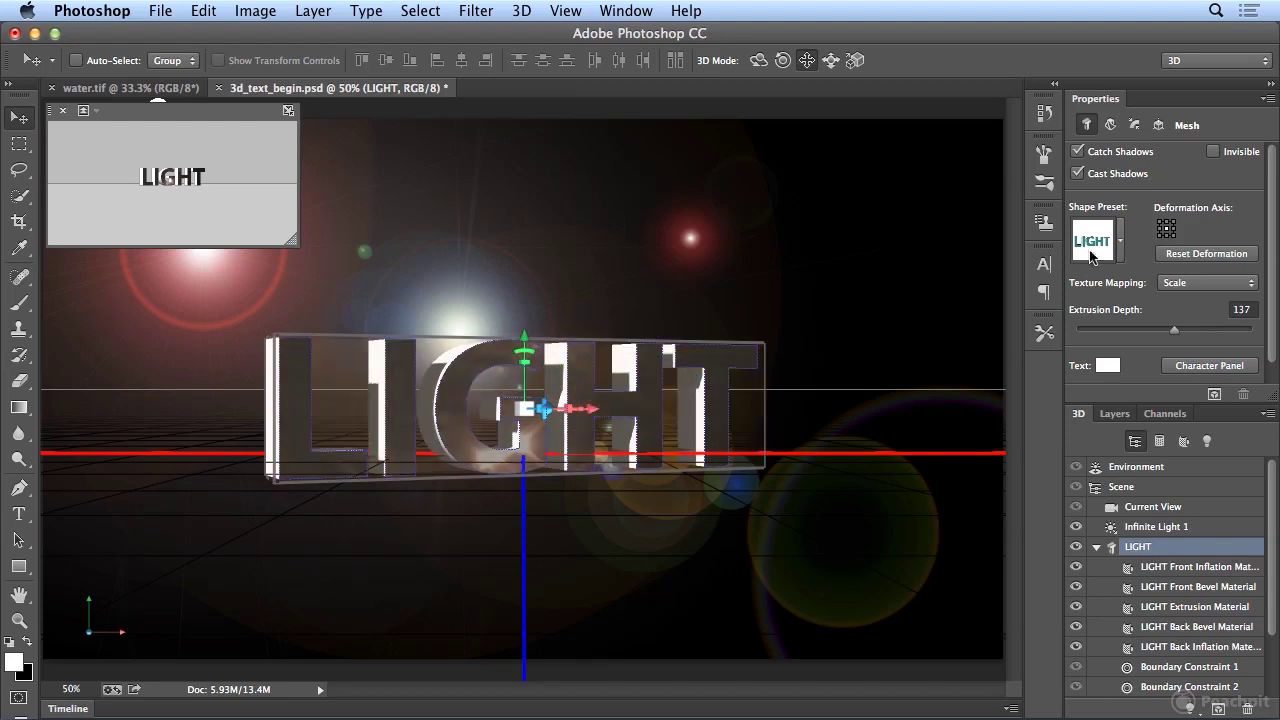
{"action": "left_click", "coordinate": [1110, 124]}
{"action": "left_click", "coordinate": [1136, 124]}
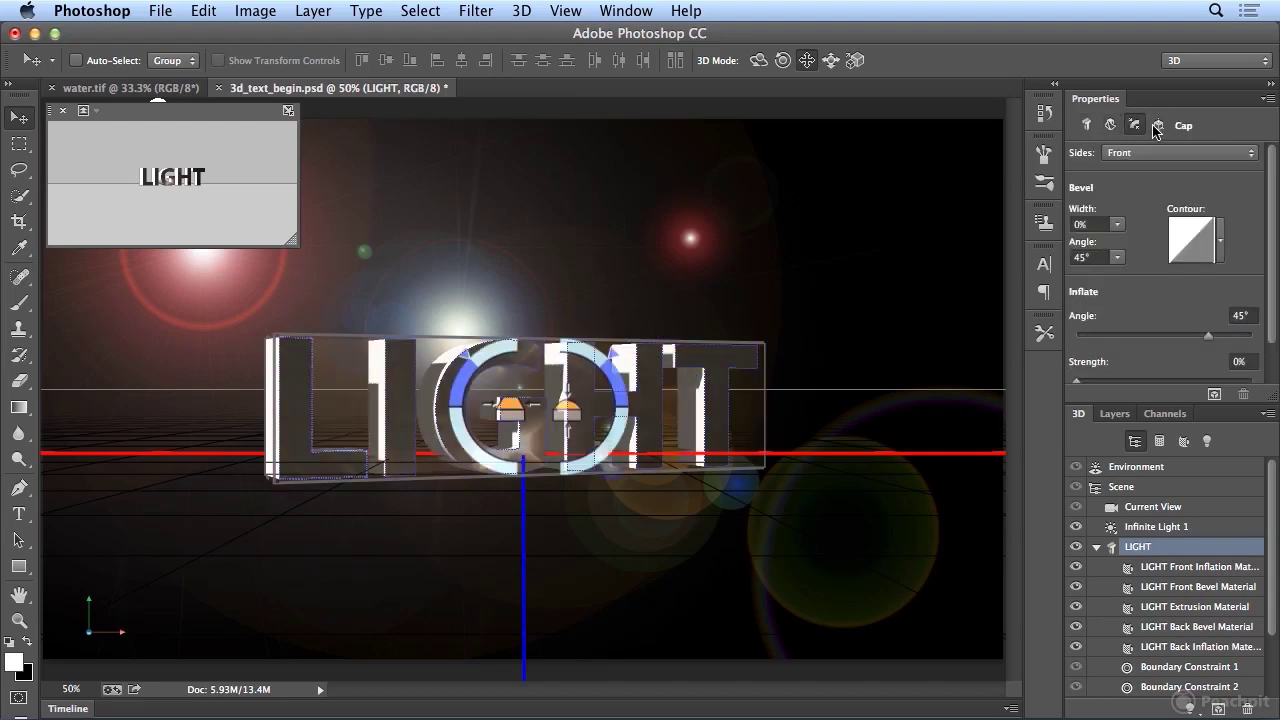
{"action": "left_click", "coordinate": [1157, 124]}
{"action": "left_click", "coordinate": [1087, 124]}
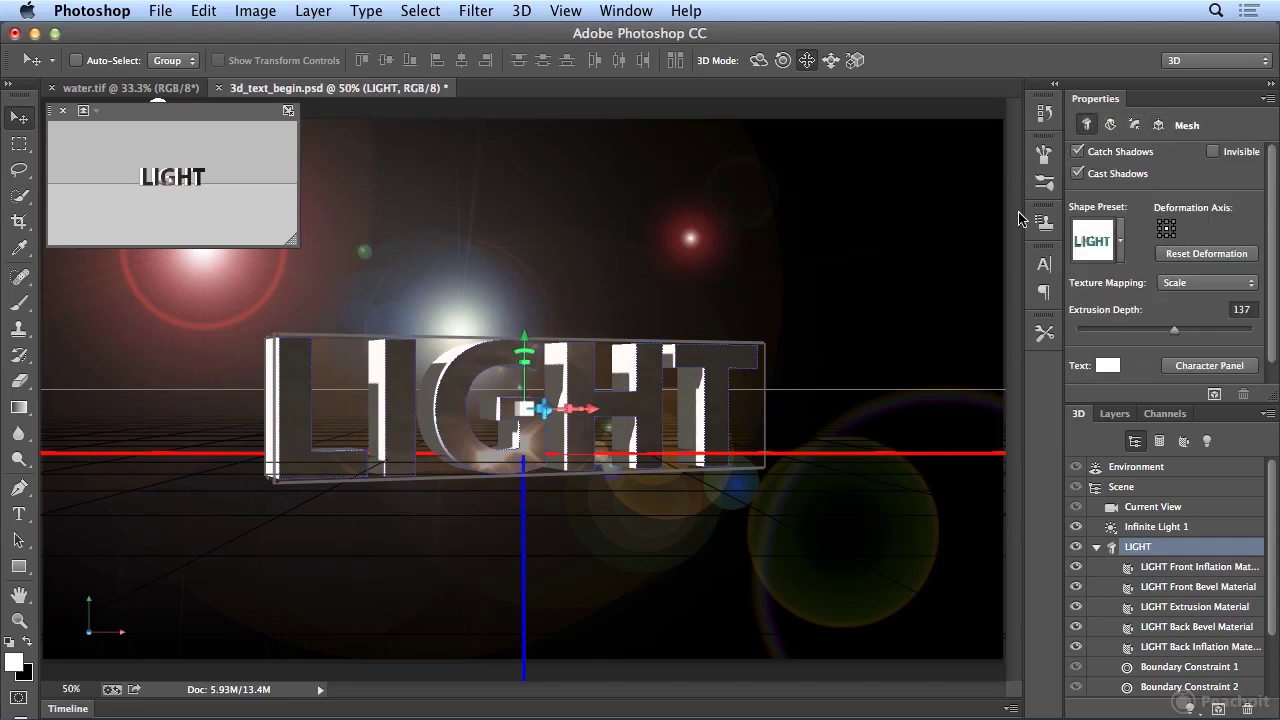